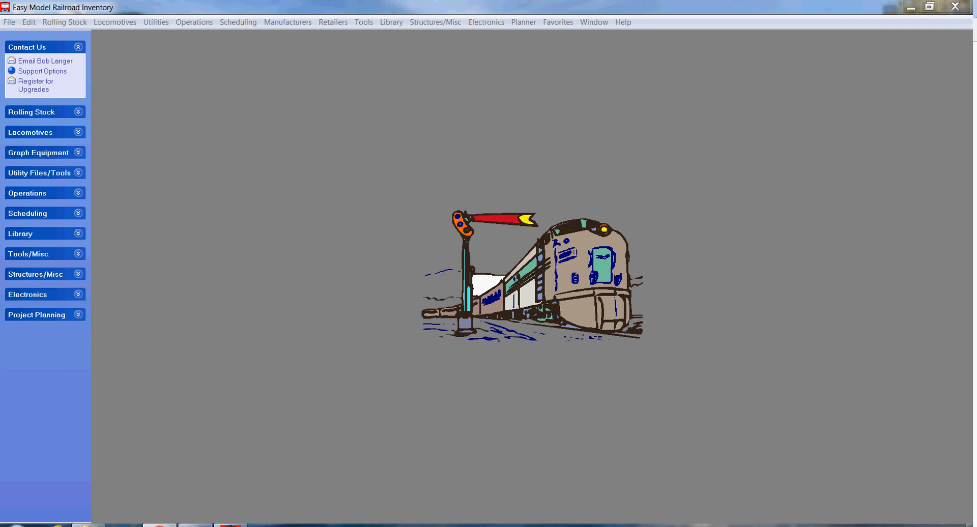
# Examine the options listed for rolling stock, locomotives, operations, electronics, library and structures
pyautogui.click(41, 114)
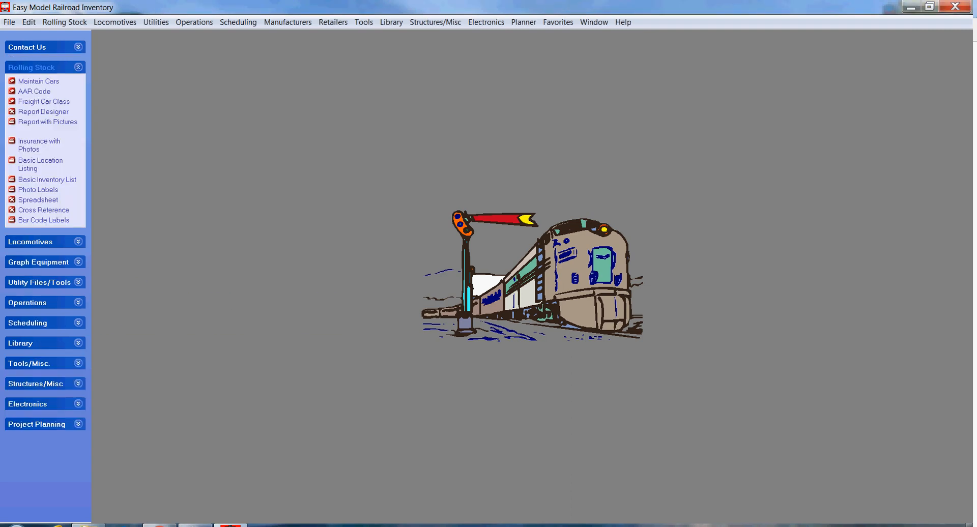
pyautogui.click(42, 239)
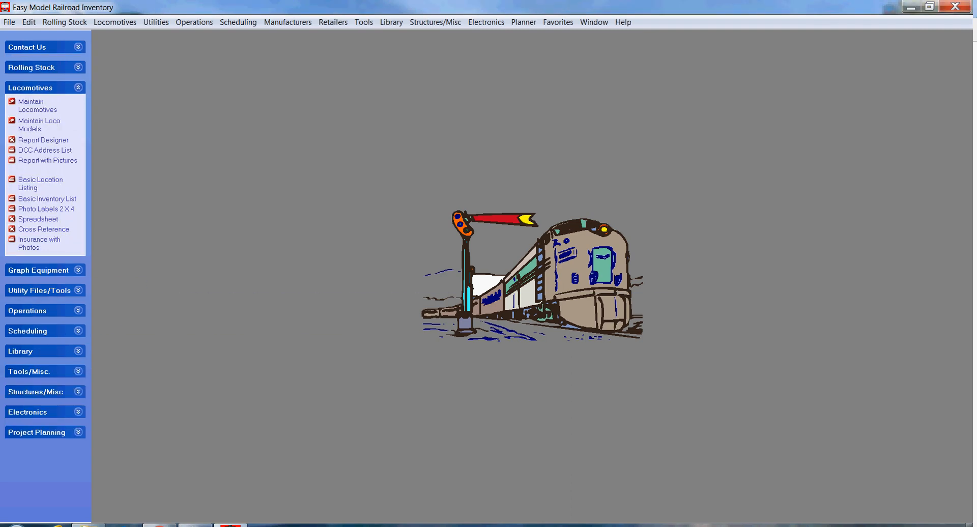
pyautogui.click(28, 310)
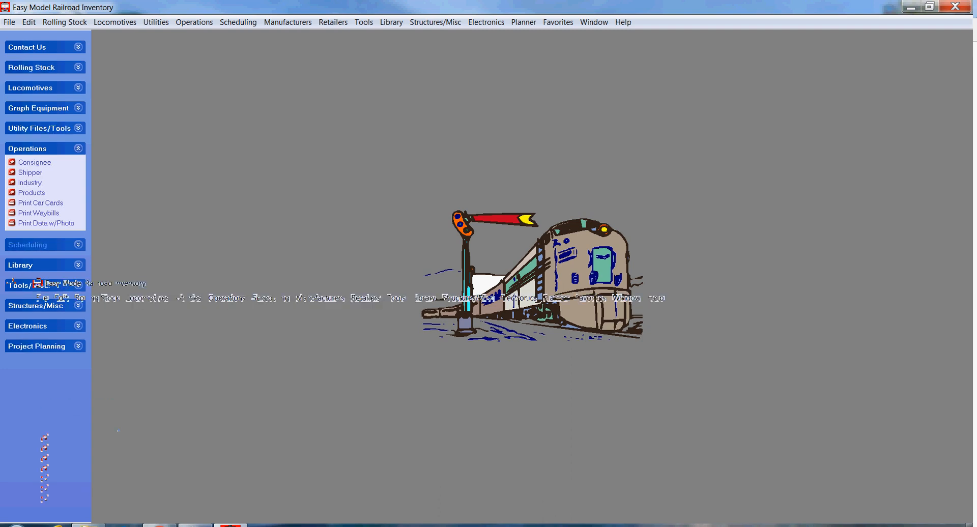
pyautogui.click(28, 326)
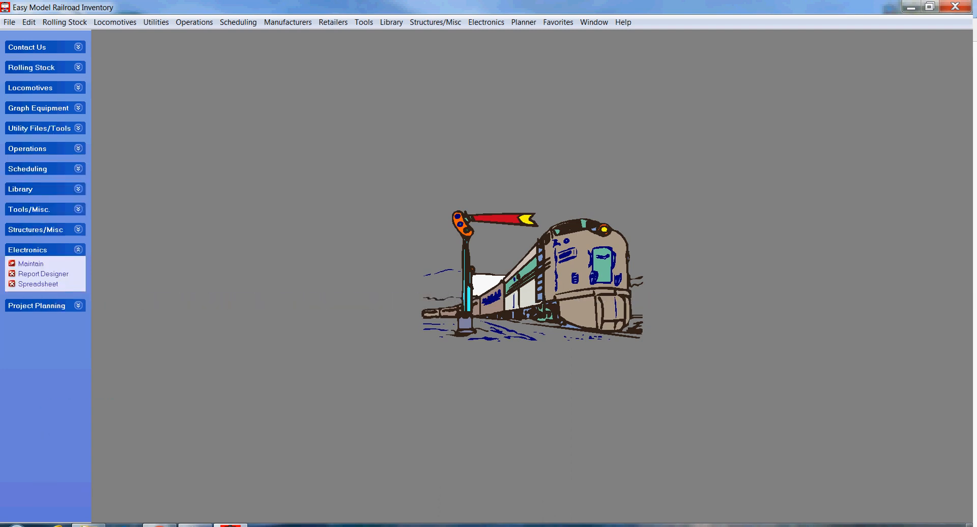
pyautogui.click(21, 189)
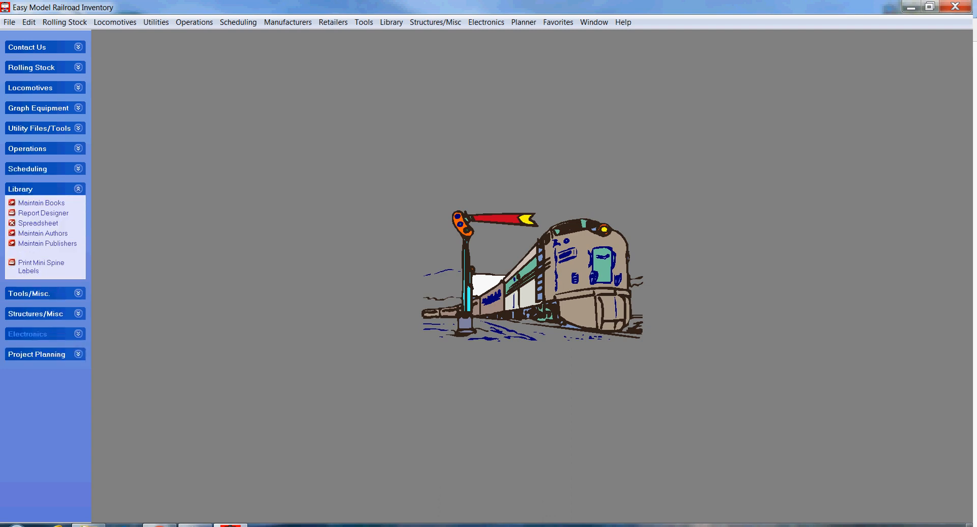
pyautogui.click(36, 314)
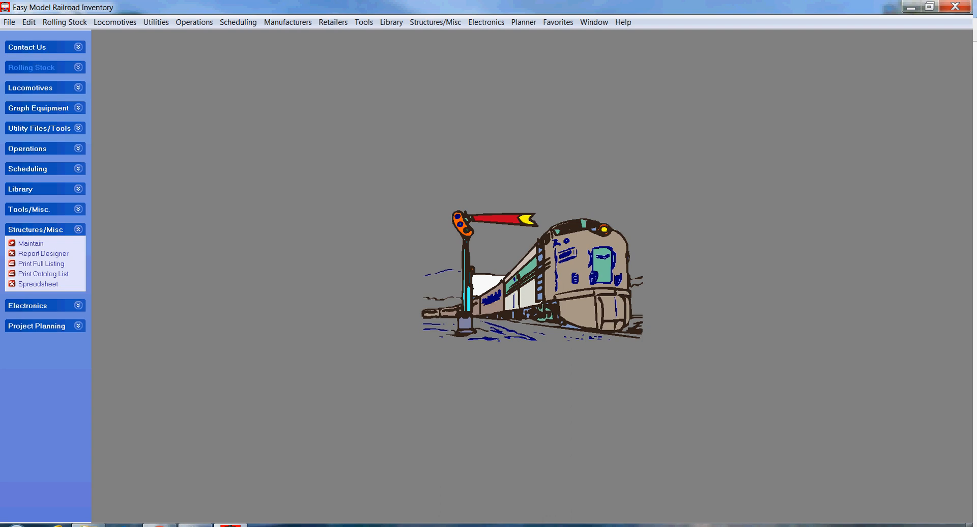
pyautogui.click(31, 67)
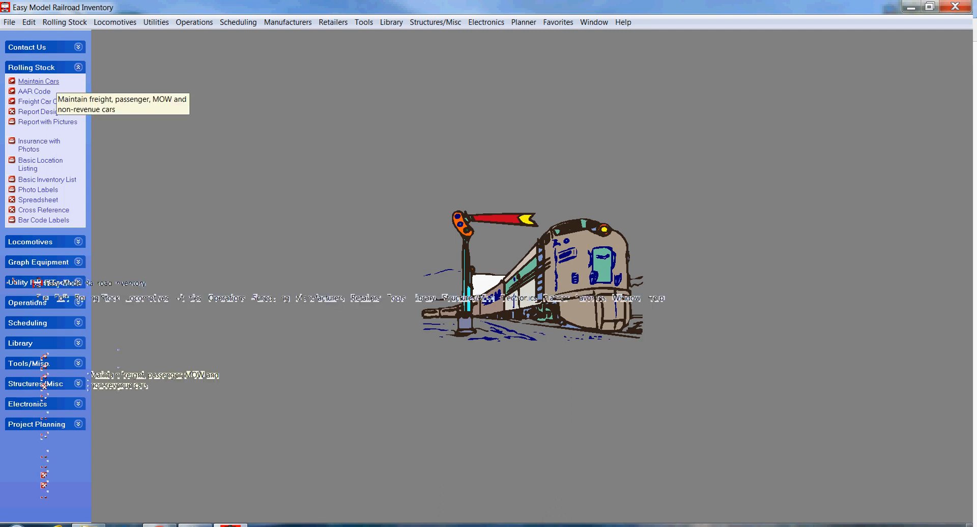
pyautogui.click(64, 22)
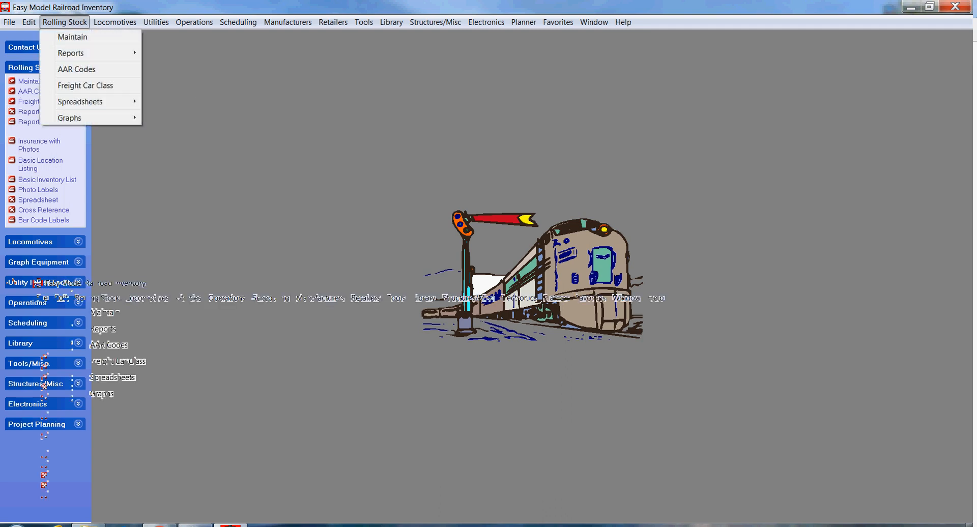
pyautogui.click(64, 22)
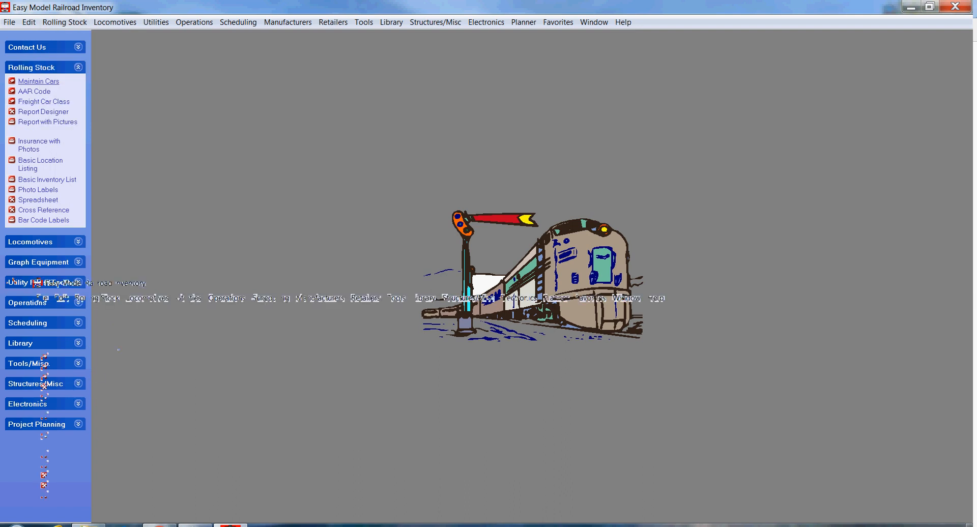
# Open the rolling stock car list, widen its window, and open the ABOX 51001 box car record
pyautogui.click(38, 81)
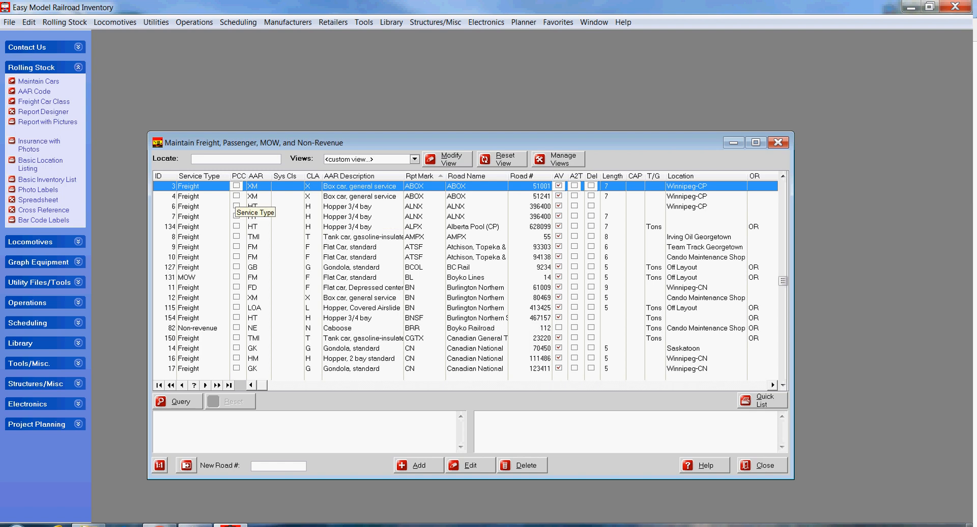
pyautogui.moveTo(148, 305); pyautogui.dragTo(108, 305)
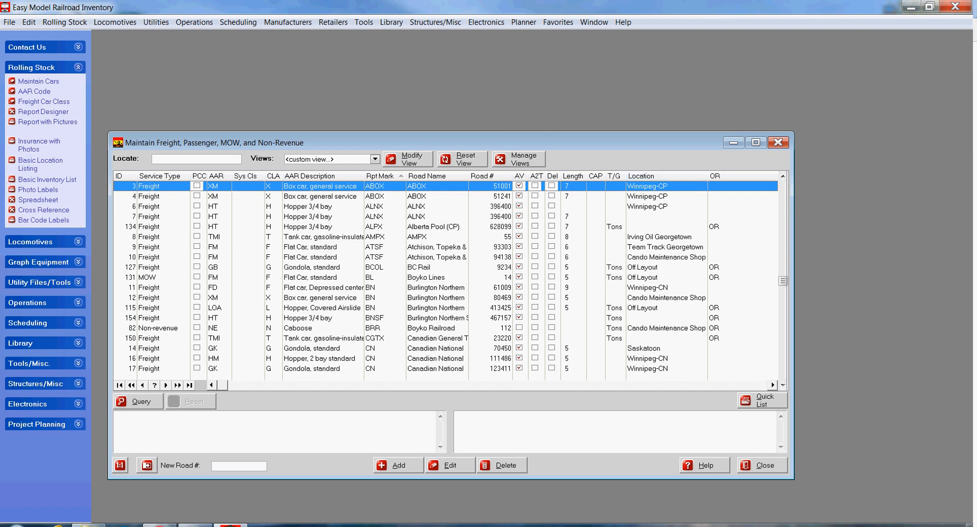
pyautogui.doubleClick(327, 186)
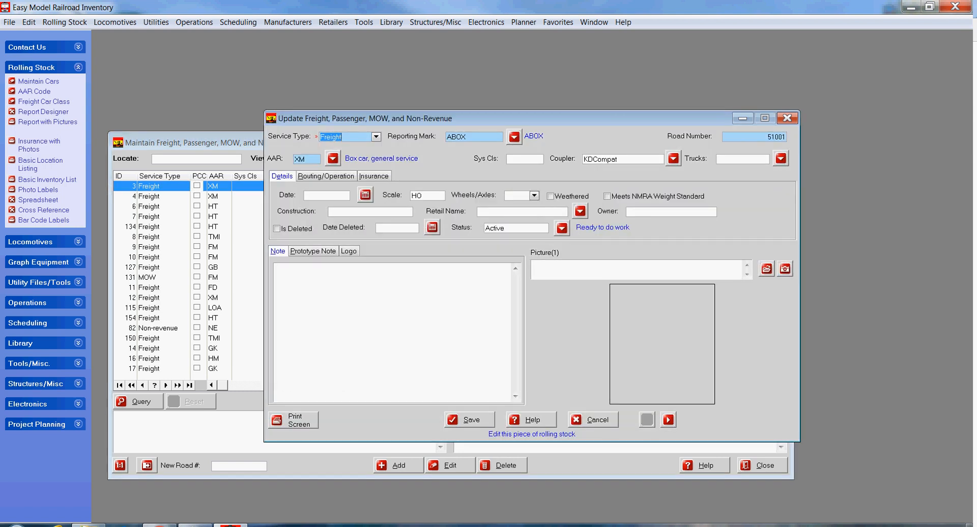
pyautogui.moveTo(532, 118); pyautogui.dragTo(510, 211)
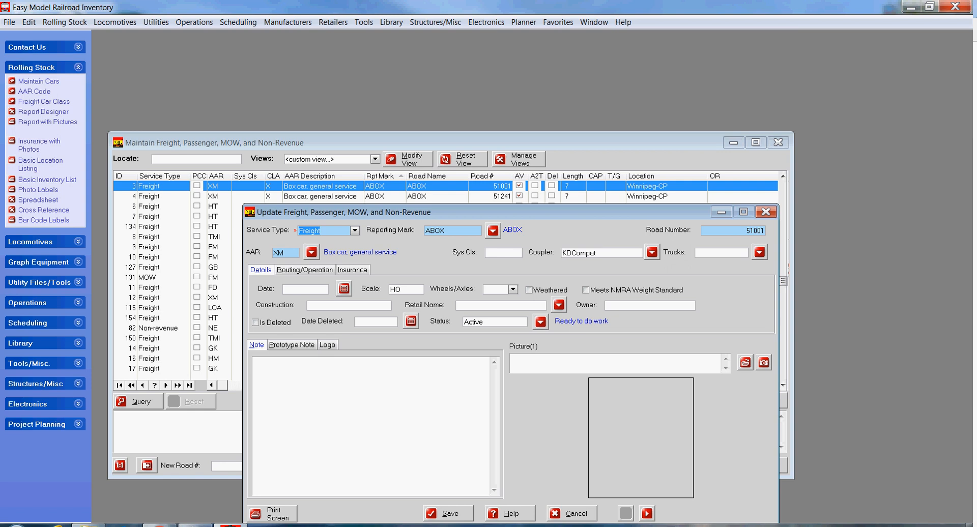
# Review the available coupler types and status options for the ABOX box car, and leave its record without saving
pyautogui.click(652, 252)
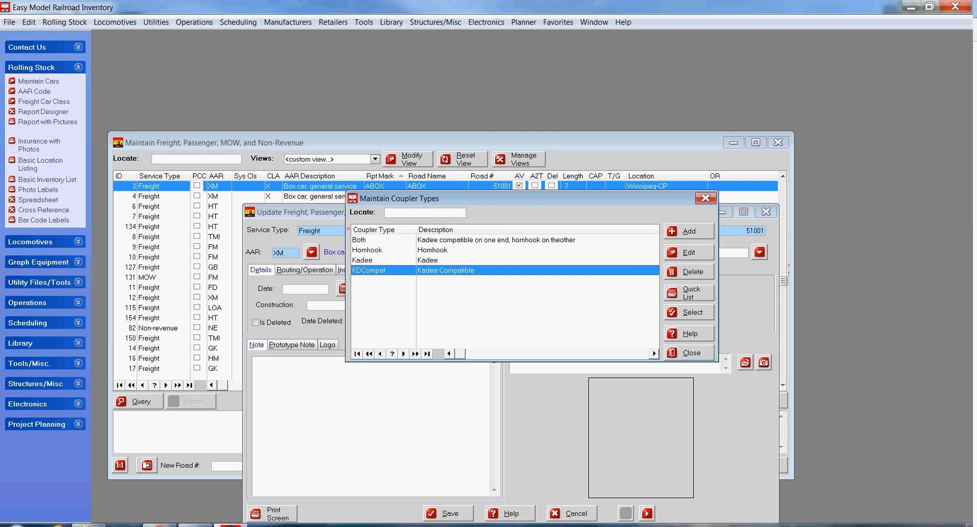
pyautogui.click(458, 240)
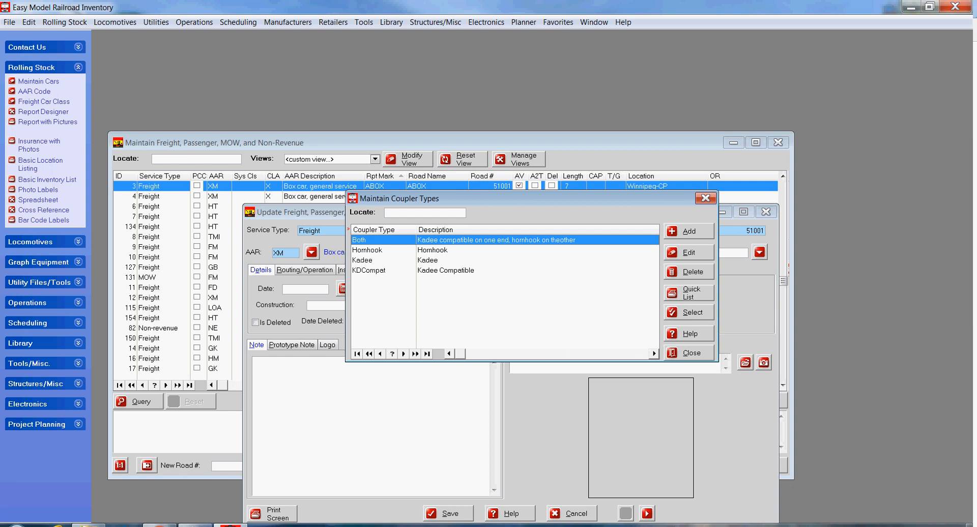
pyautogui.click(689, 352)
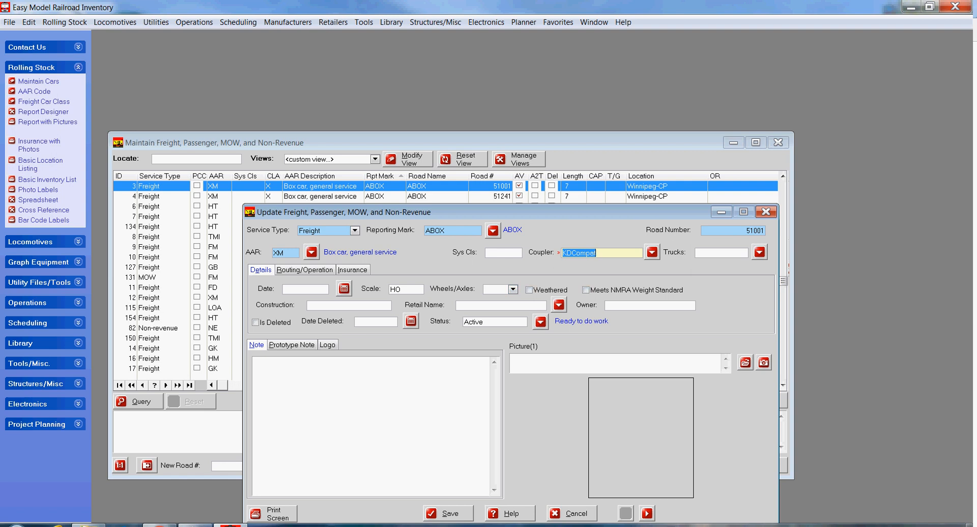
pyautogui.click(541, 321)
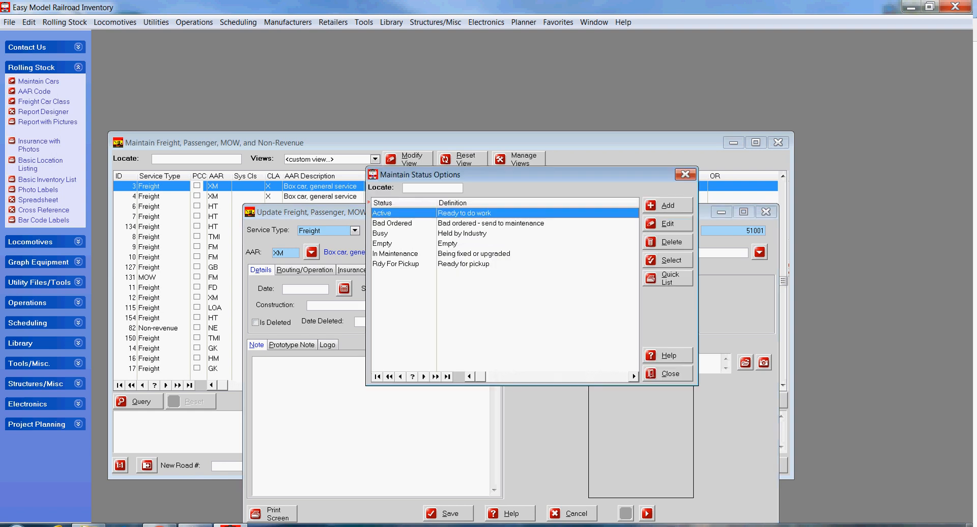
pyautogui.click(667, 374)
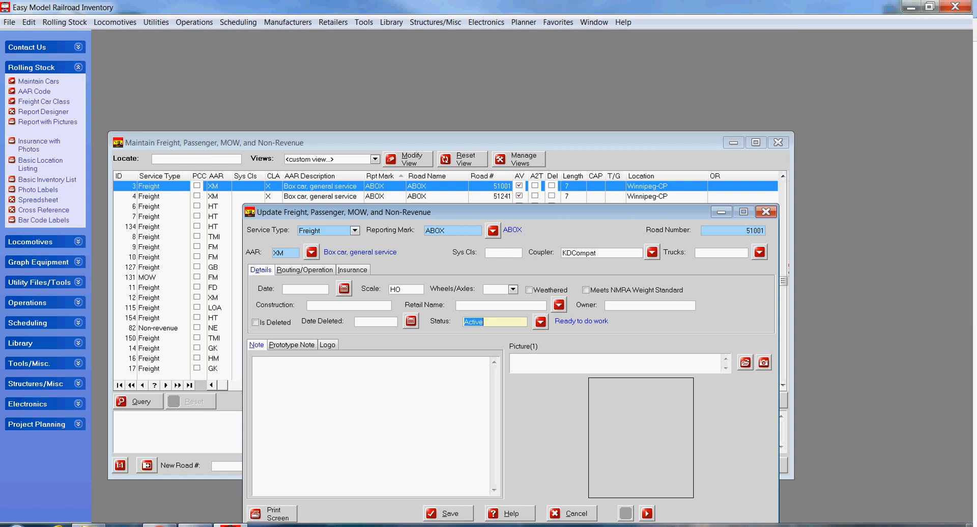
pyautogui.click(570, 513)
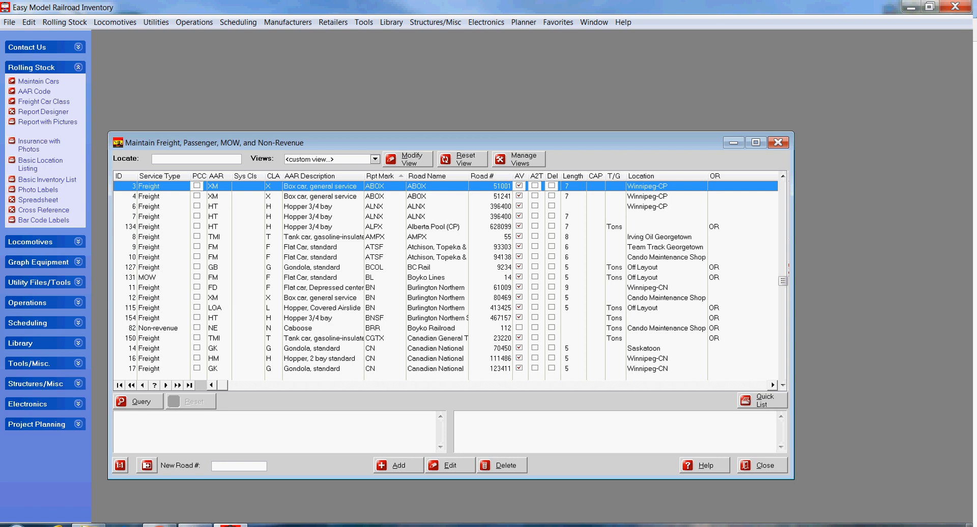
# Start a new rolling stock record with Freight as the service type
pyautogui.click(398, 465)
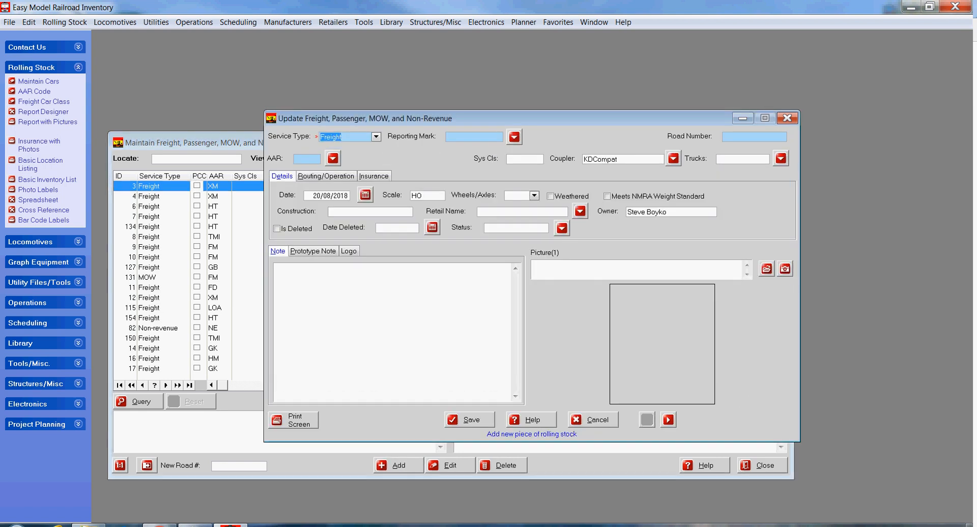
pyautogui.click(376, 136)
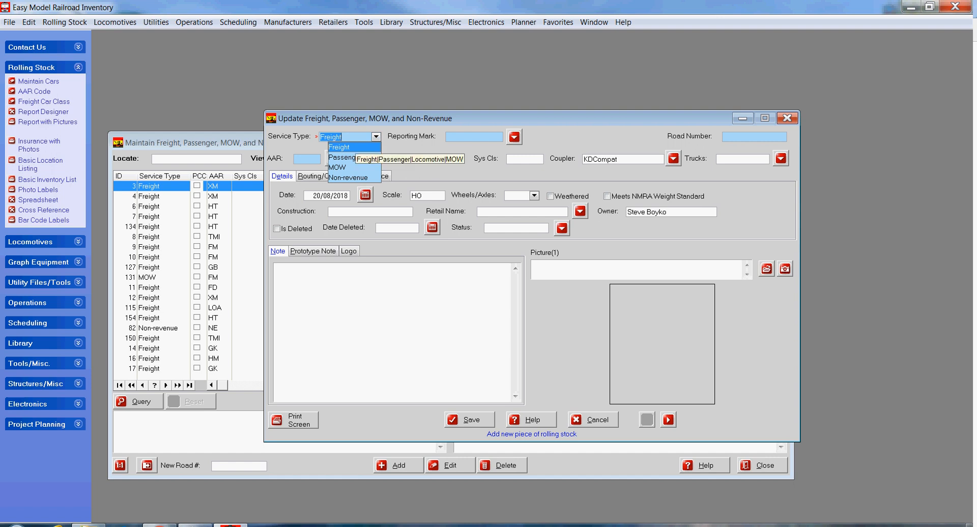
pyautogui.press('Return')
pyautogui.press('Tab')
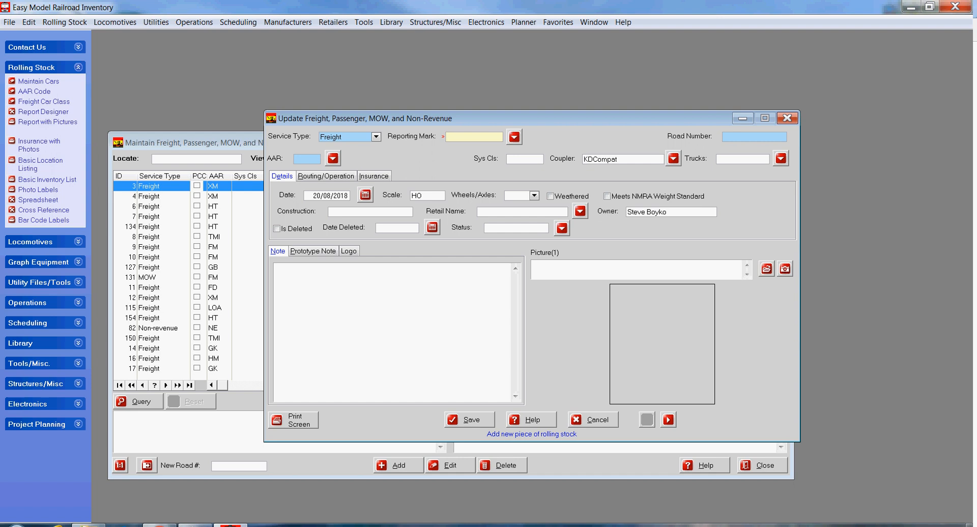
# Give the new car the reporting mark BN (Burlington Northern) and road number 1
pyautogui.write('B')
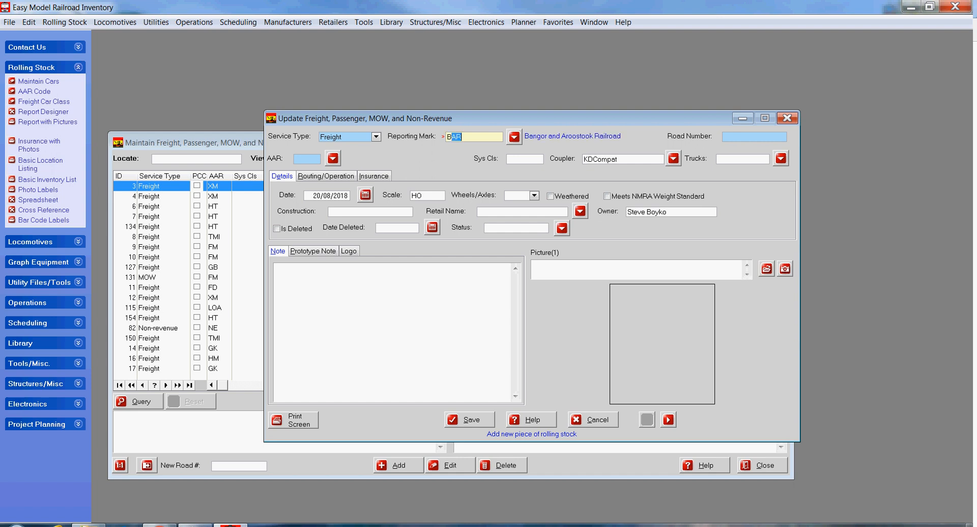
pyautogui.write('N')
pyautogui.press('BackSpace')
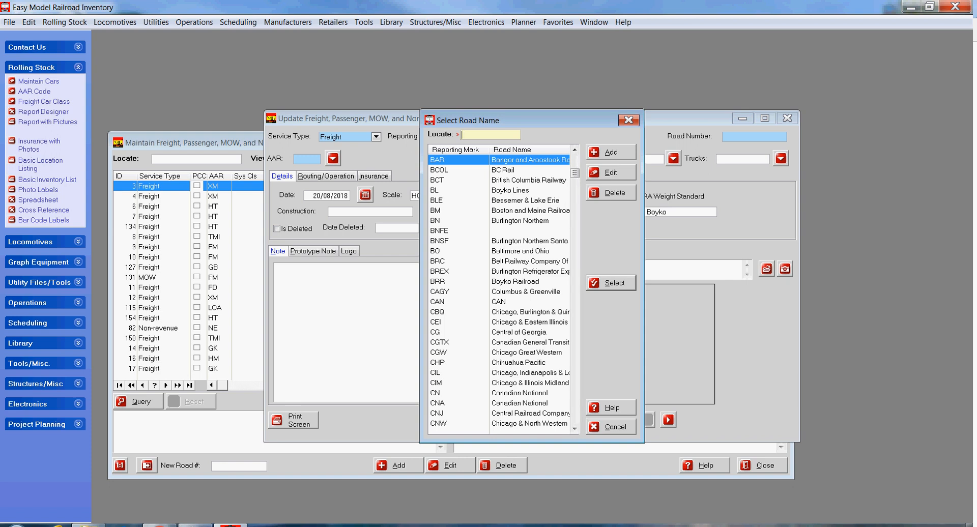
pyautogui.click(500, 281)
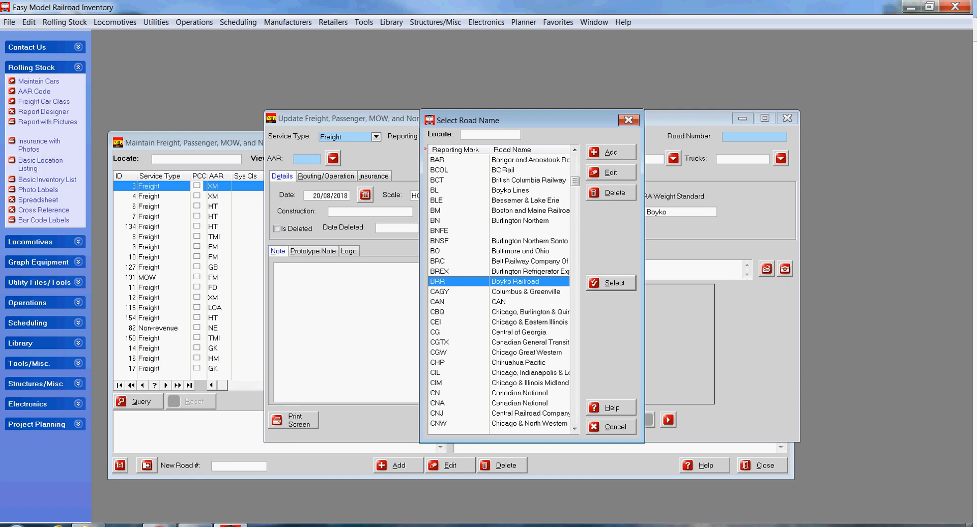
pyautogui.doubleClick(520, 221)
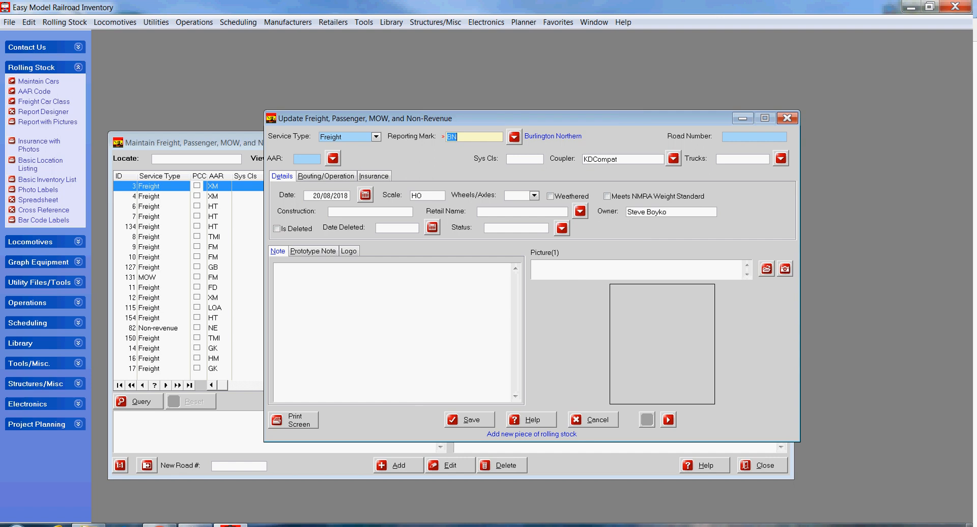
pyautogui.press('Tab')
pyautogui.write('1')
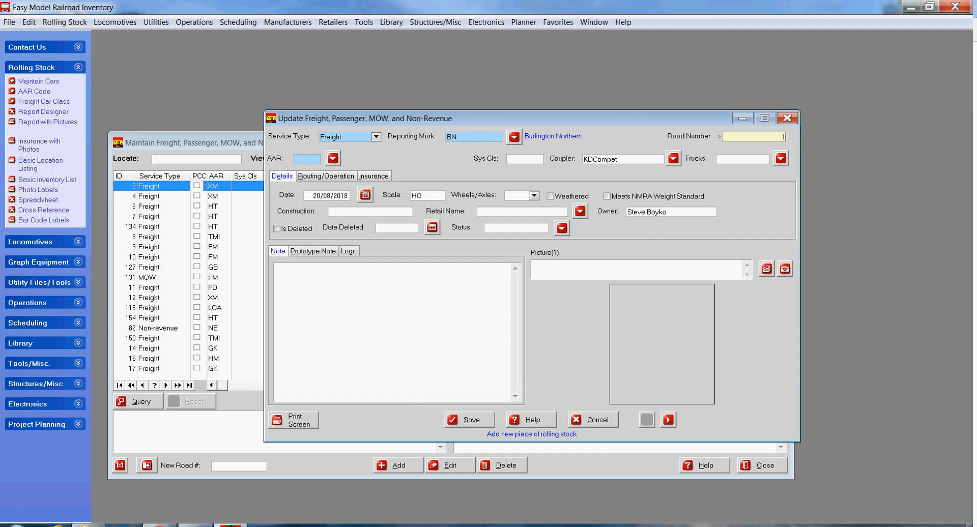
# Assign the AAR code GD, Gondola, side dump, to the new car
pyautogui.click(307, 160)
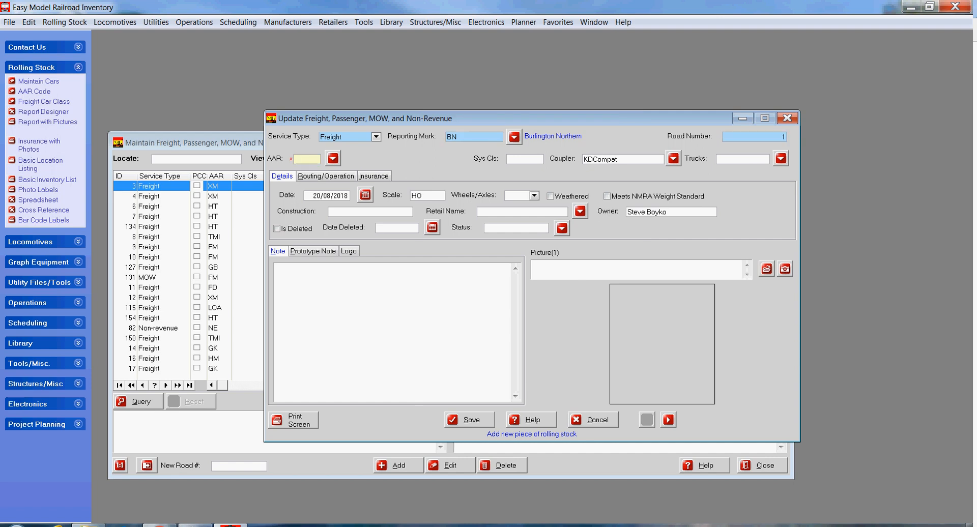
pyautogui.press('Tab')
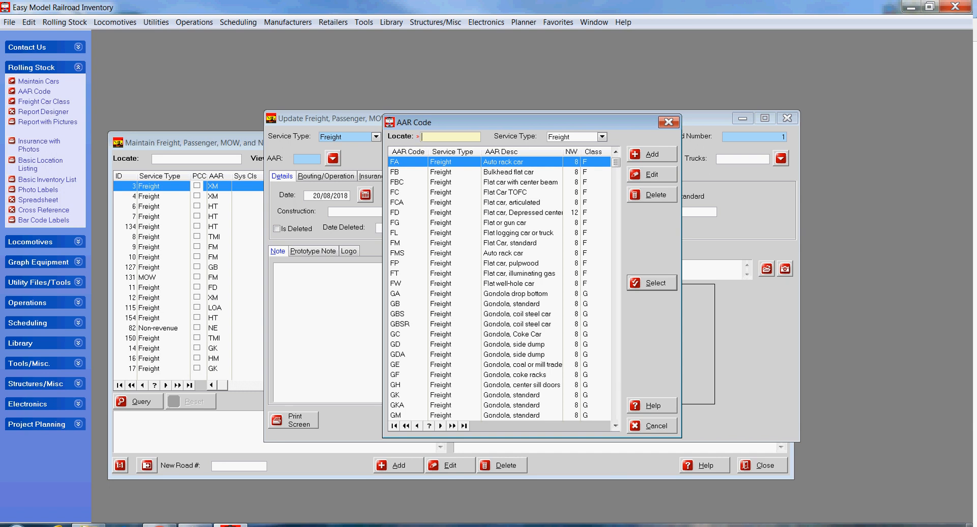
pyautogui.click(500, 345)
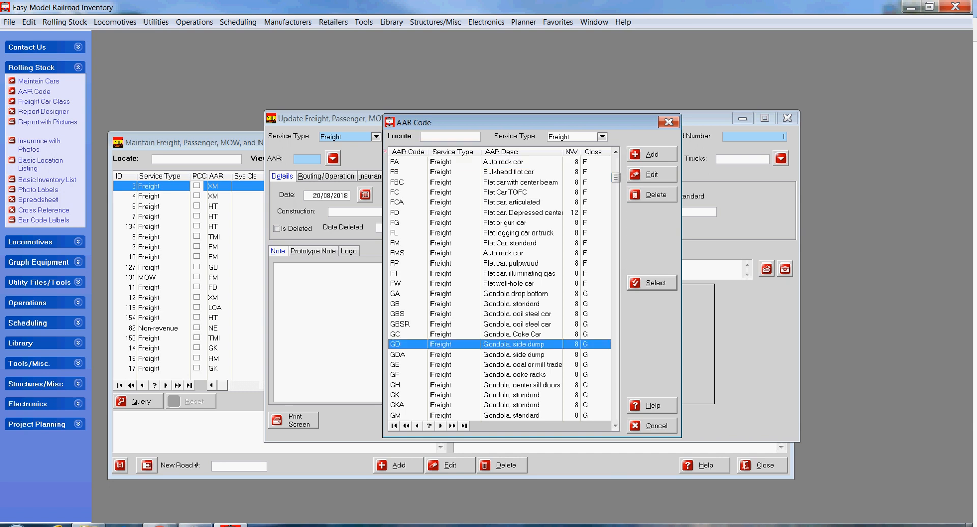
pyautogui.click(652, 283)
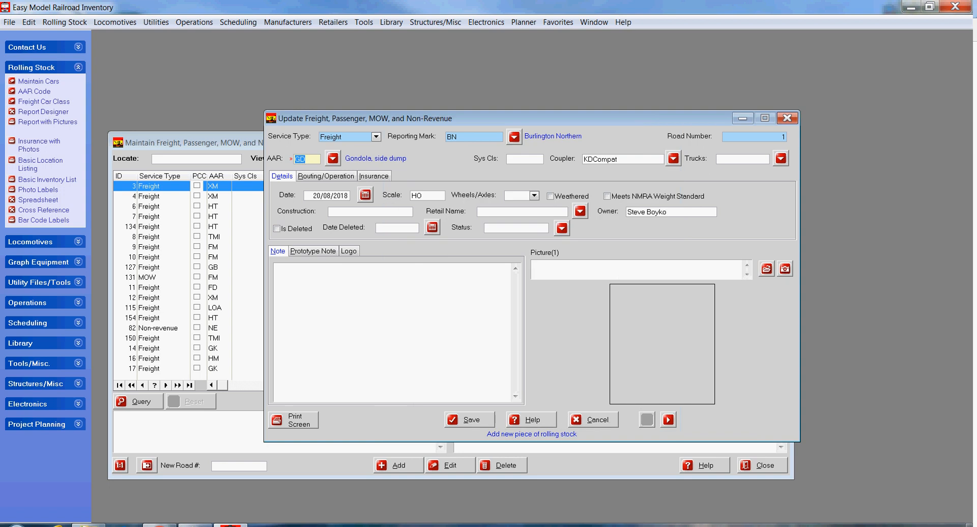
# Try the Bad Ordered status on the new car, and change it to Active
pyautogui.click(562, 229)
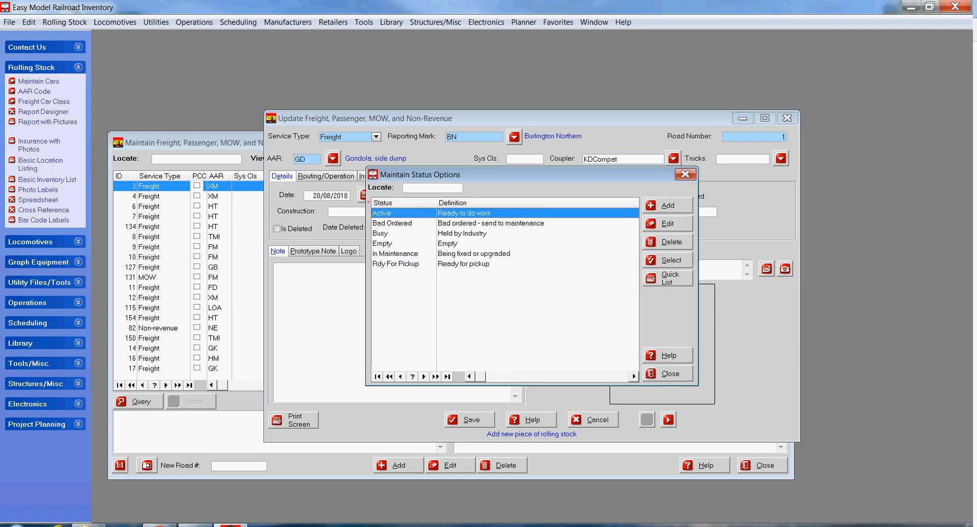
pyautogui.doubleClick(491, 223)
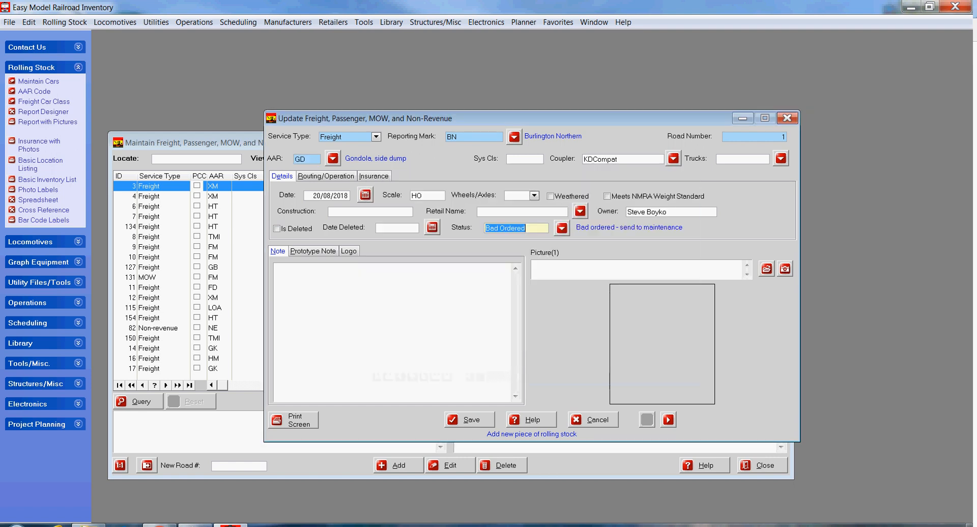
pyautogui.click(562, 229)
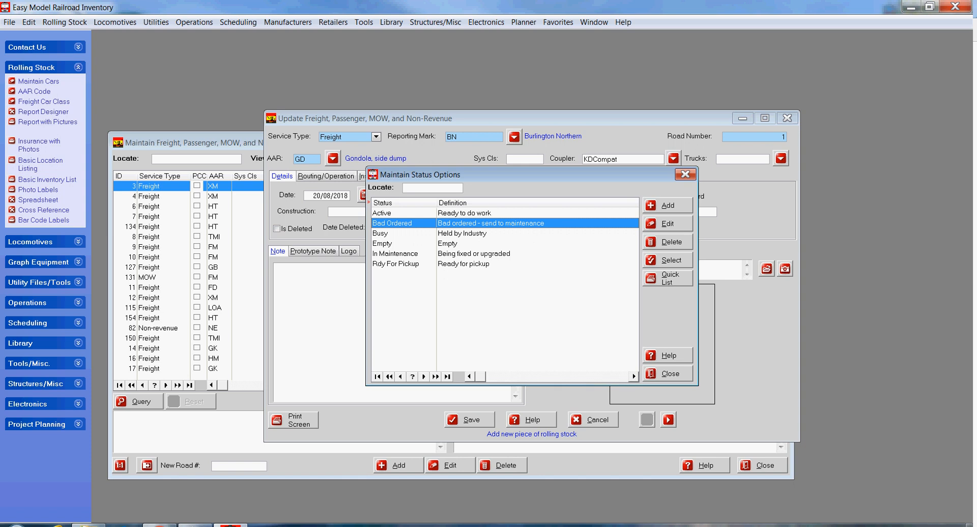
pyautogui.doubleClick(464, 213)
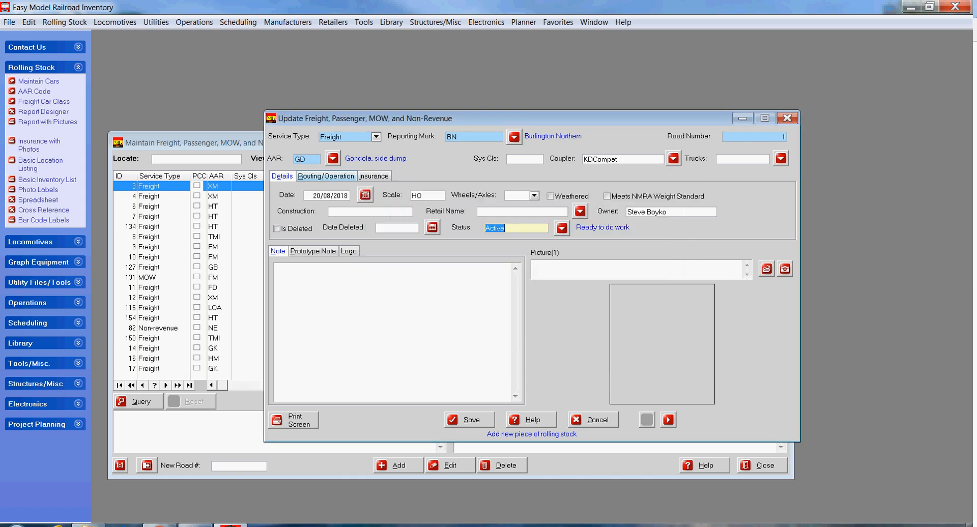
# Enable Print Car Card in the new car's routing details and view the available locations without choosing one
pyautogui.click(326, 176)
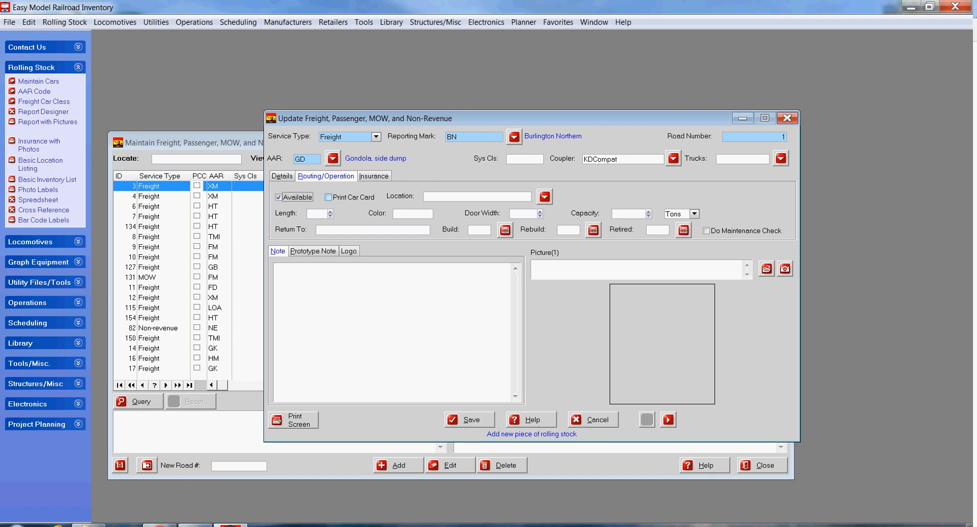
pyautogui.click(328, 197)
pyautogui.click(544, 197)
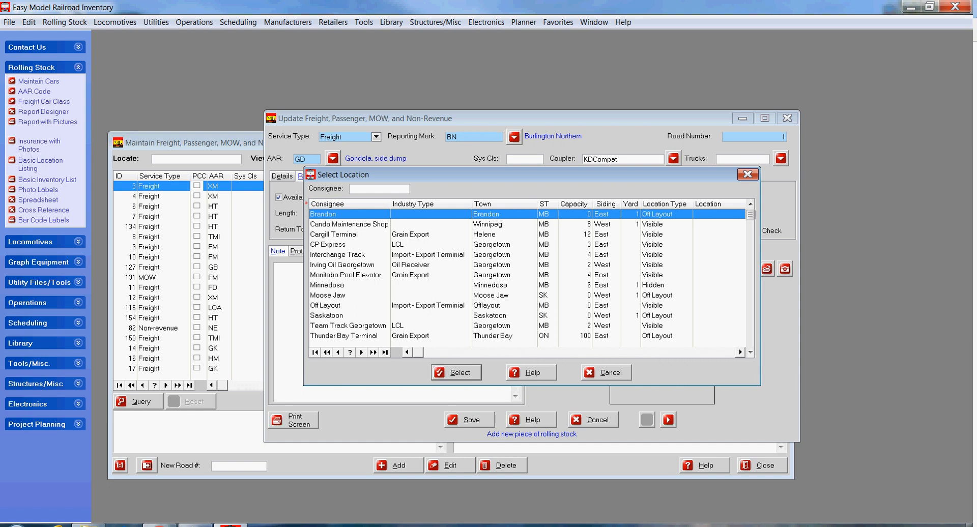
pyautogui.click(606, 373)
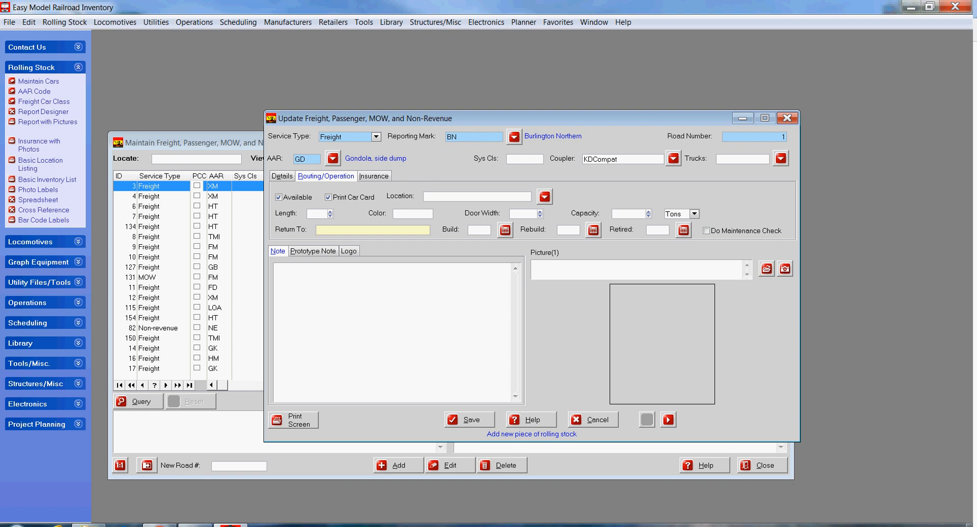
# View the manufacturer choices in the new car's insurance details, leave the manufacturer blank, and save the car record
pyautogui.click(374, 176)
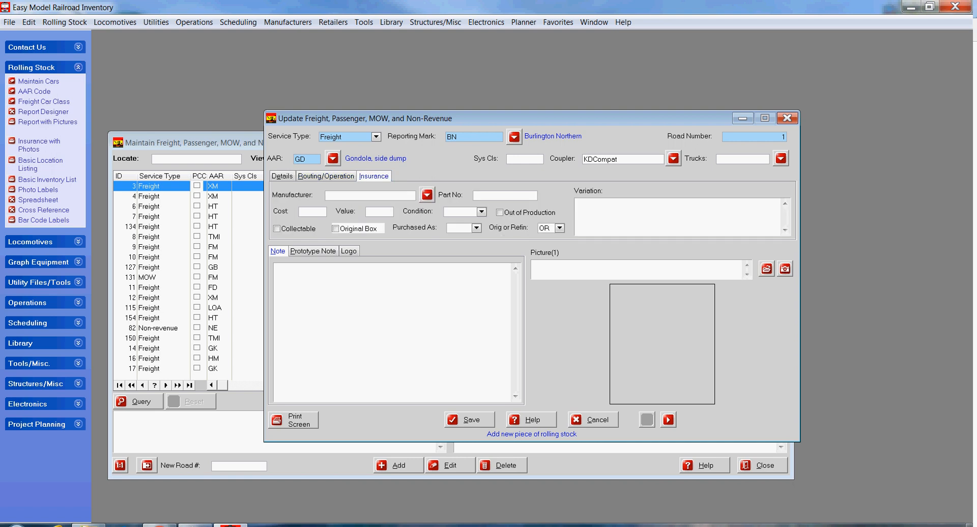
pyautogui.click(427, 194)
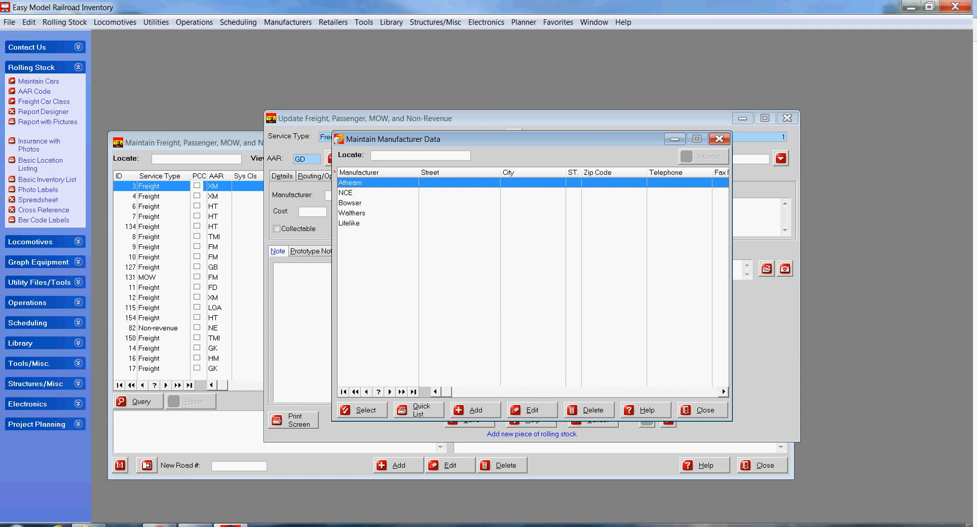
pyautogui.press('Escape')
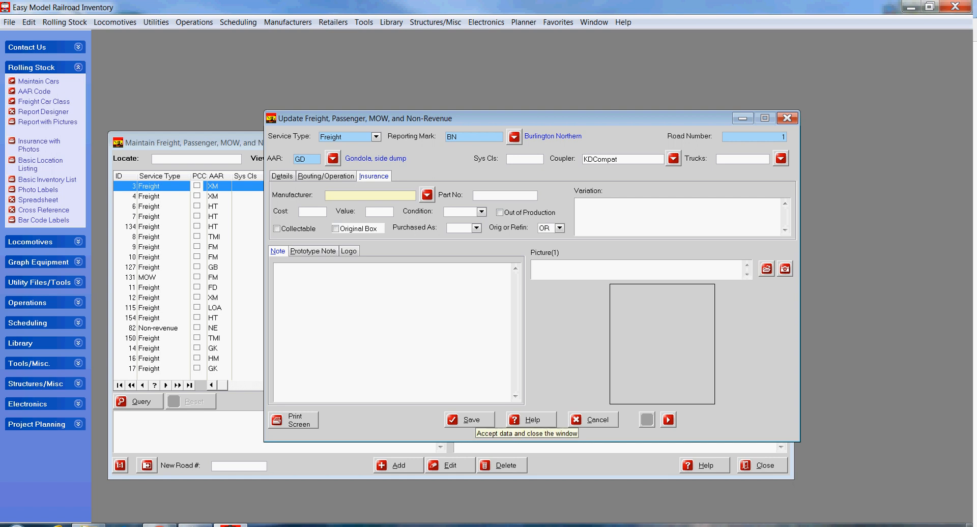
pyautogui.click(468, 420)
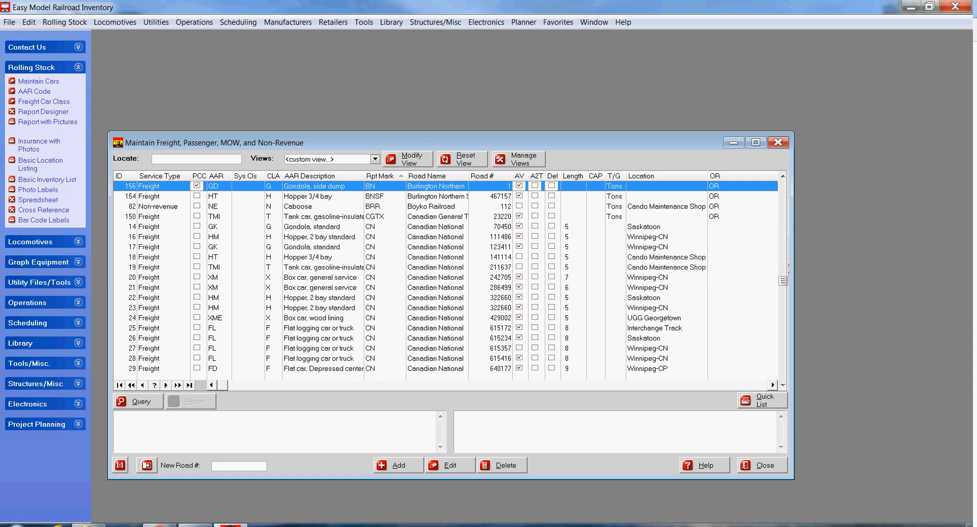
pyautogui.click(764, 465)
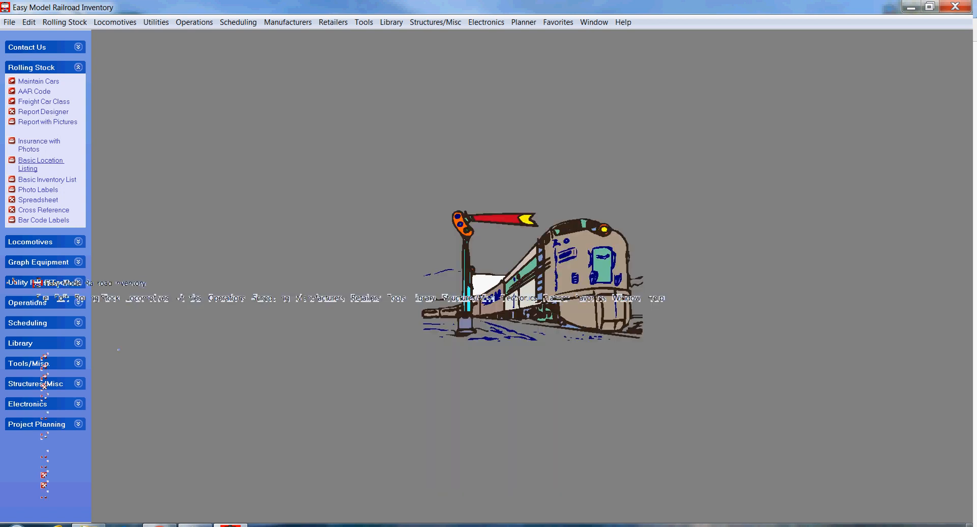
# Start a rolling stock Basic Inventory List with a new query using the condition AAR Type Is Equal To
pyautogui.click(45, 180)
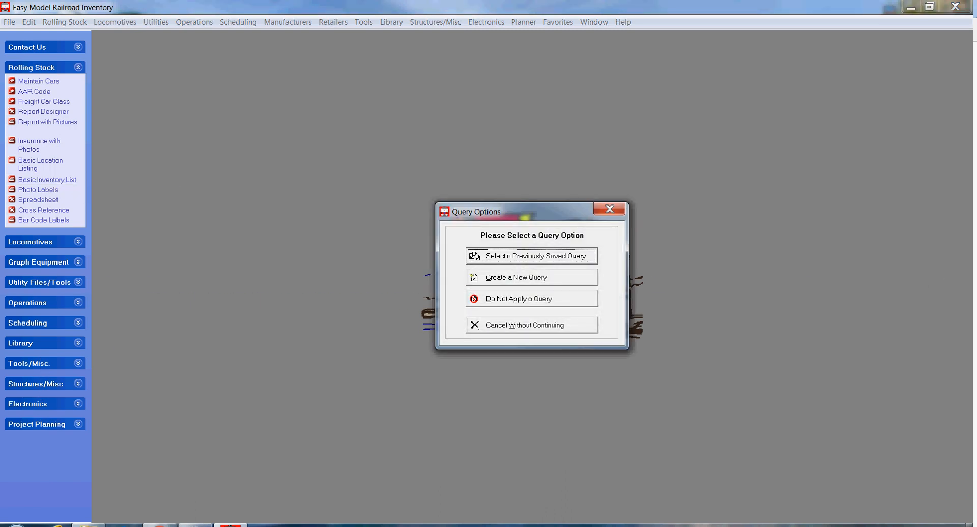
pyautogui.click(532, 278)
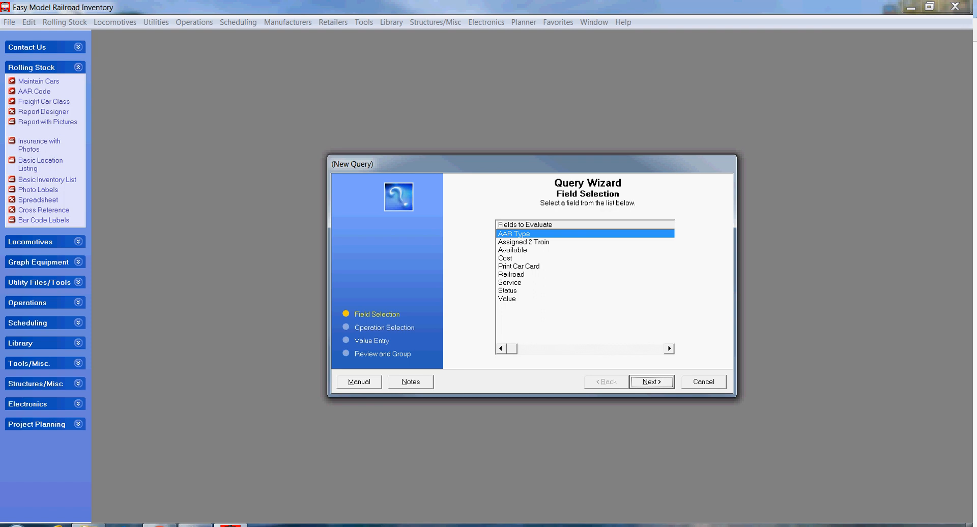
pyautogui.press('Return')
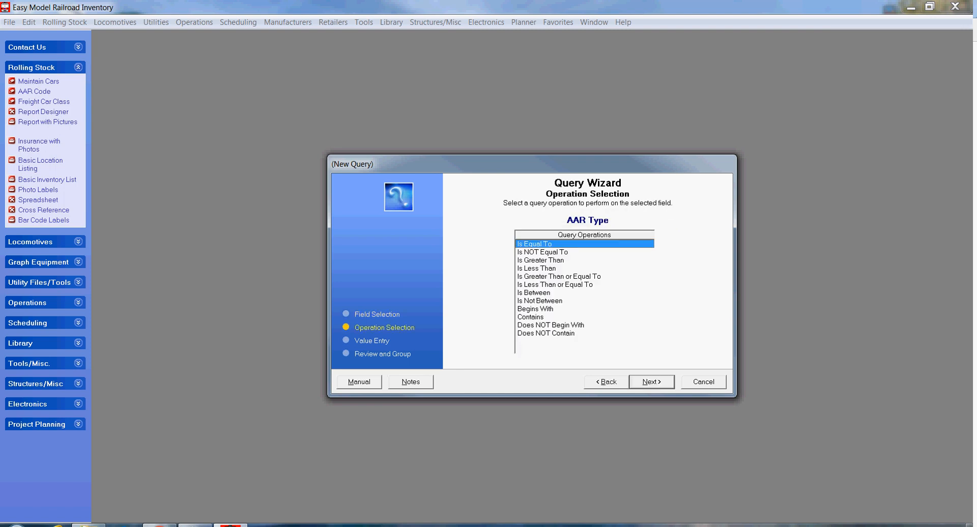
pyautogui.hotkey('alt', 'b')
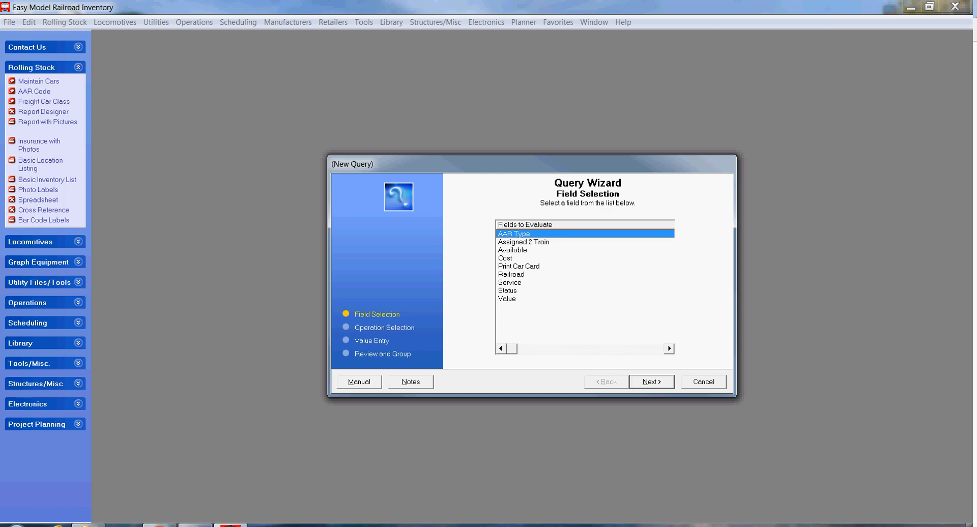
pyautogui.press('Return')
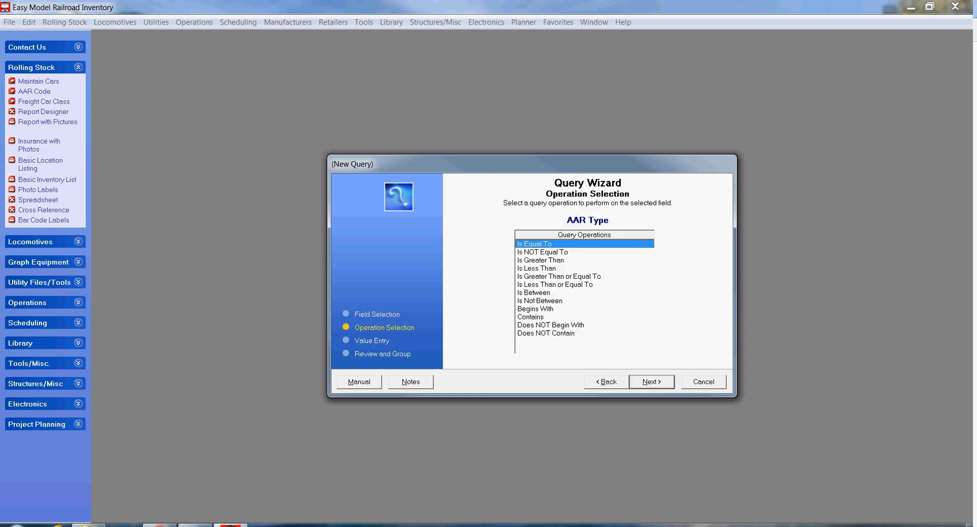
pyautogui.press('Return')
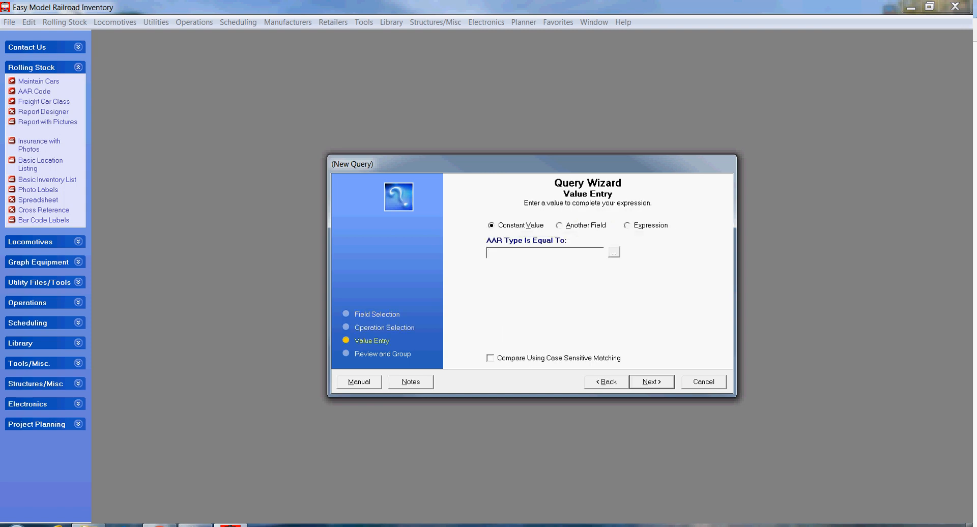
# Look up the AAR type XM (general service box car) and use it as the query condition's value
pyautogui.click(614, 252)
pyautogui.click(499, 320)
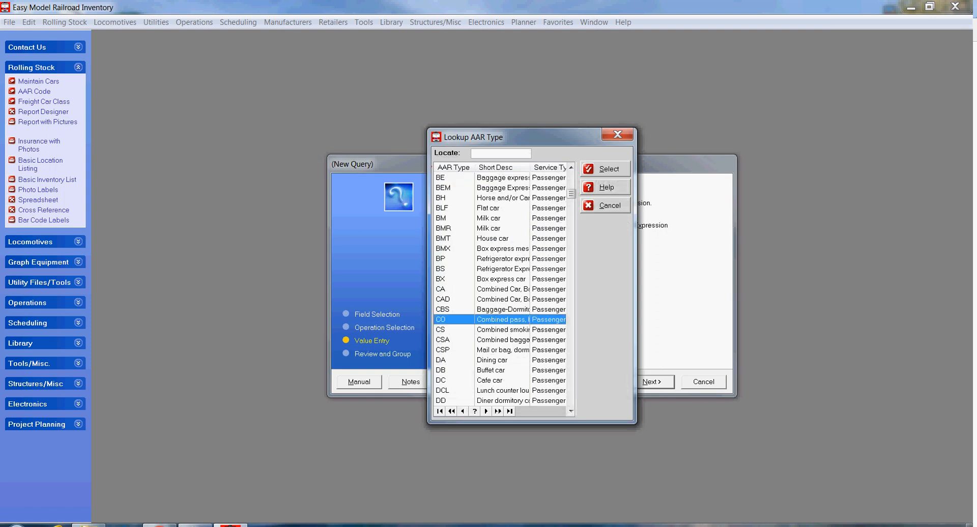
pyautogui.scroll(-20, 500, 320)
pyautogui.moveTo(571, 280); pyautogui.dragTo(571, 400)
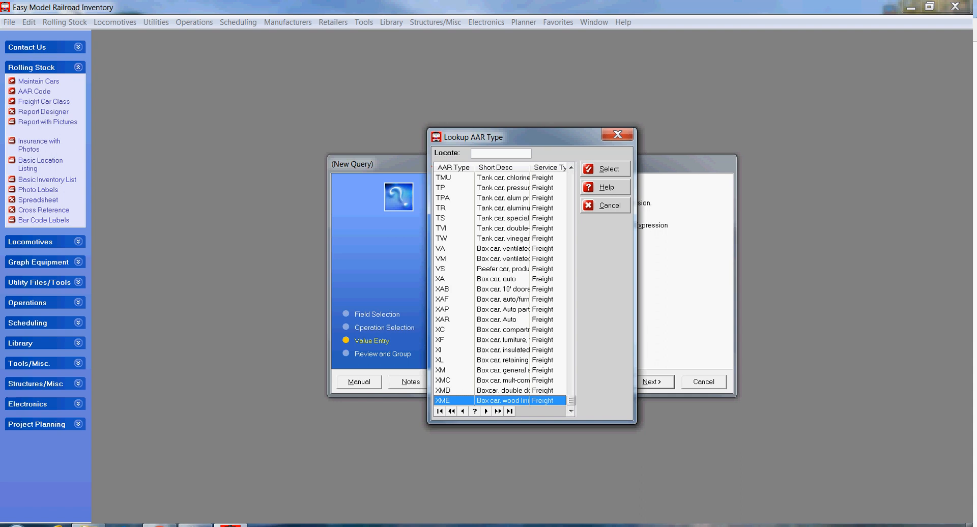
pyautogui.doubleClick(499, 371)
pyautogui.click(652, 383)
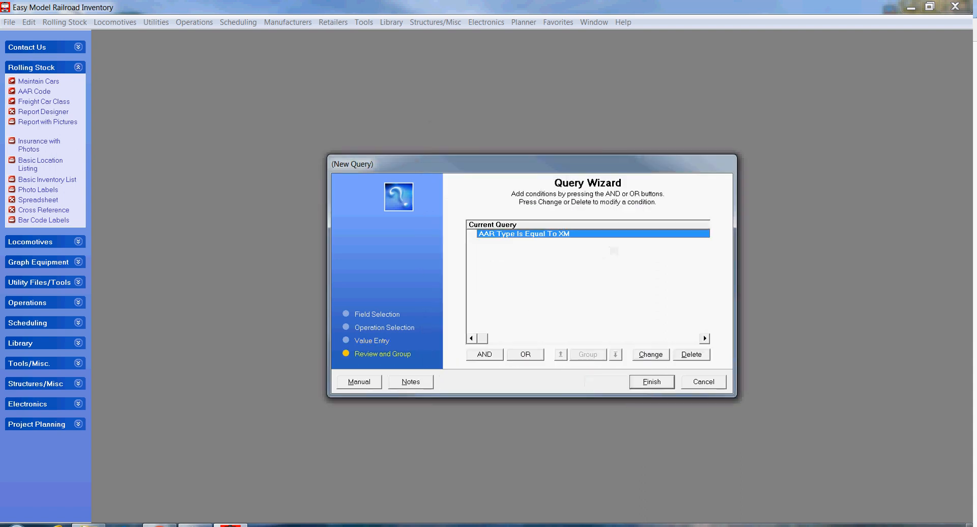
# Save the finished query as Boxcars and preview the Basic Rolling Stock Report with it
pyautogui.click(652, 382)
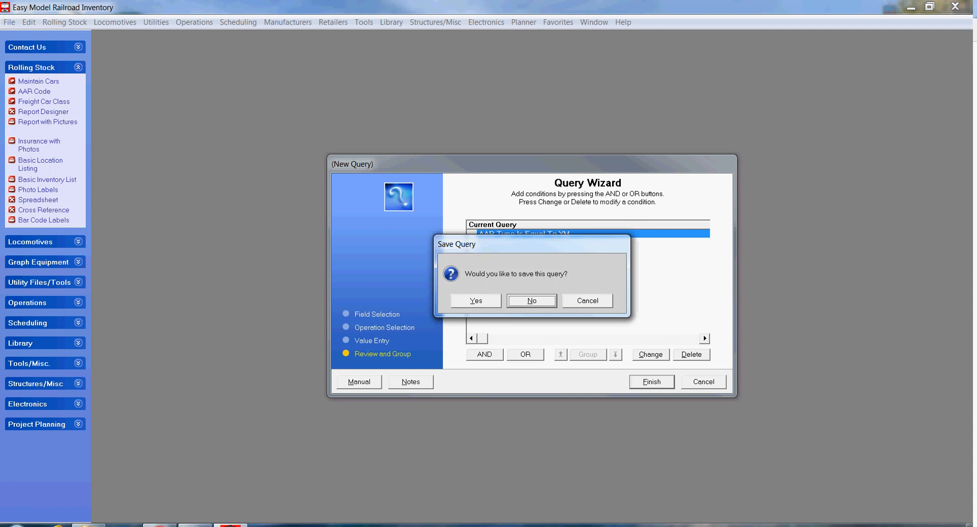
pyautogui.write('y')
pyautogui.write('Boxcars')
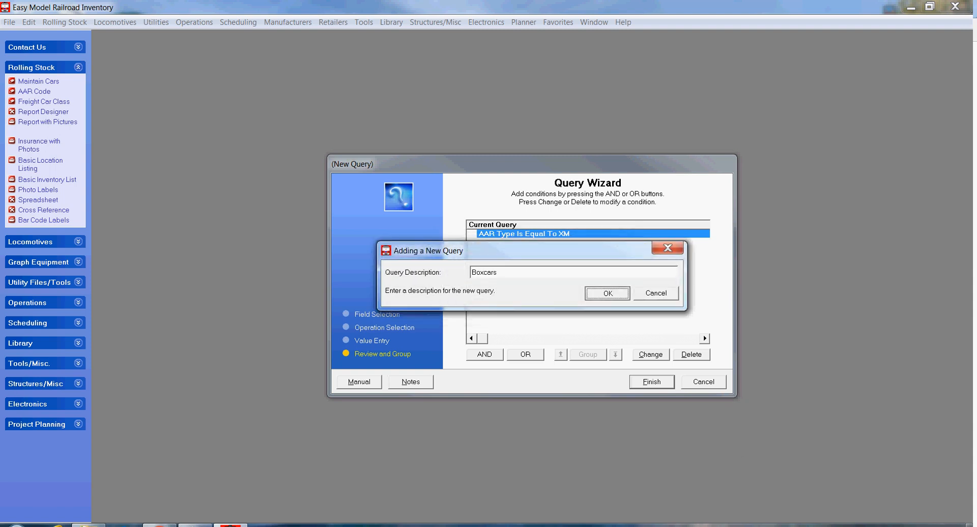
pyautogui.press('Return')
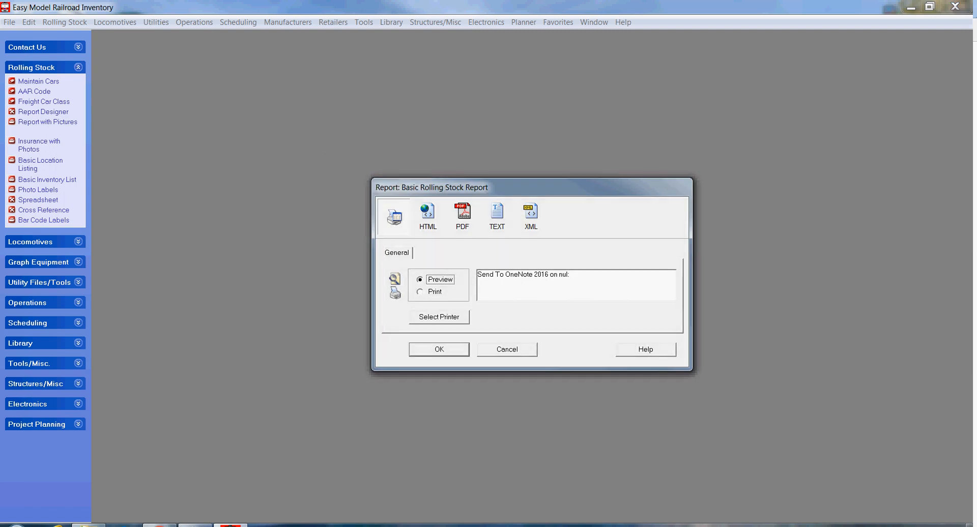
pyautogui.press('Return')
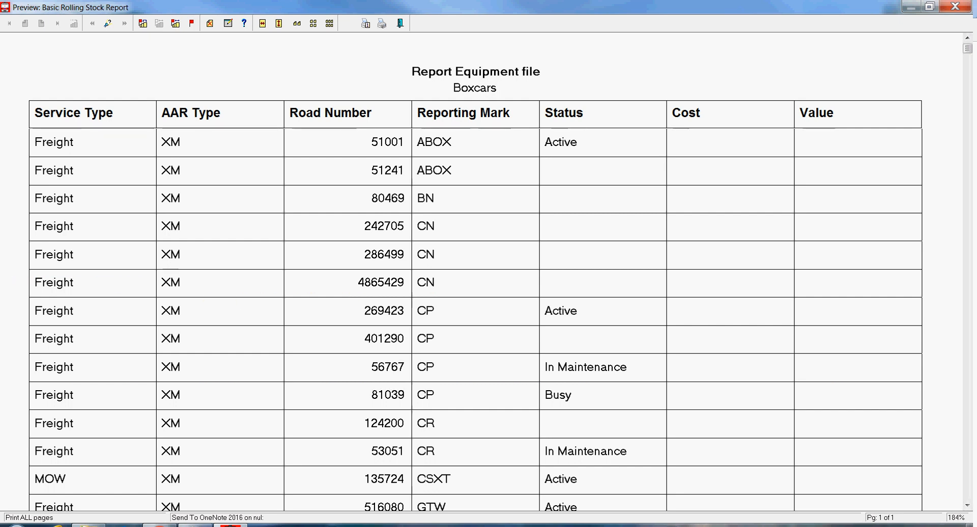
# Examine the whole Boxcars report, including its road numbers, reporting marks and statuses, and close the preview without printing
pyautogui.press('+')
pyautogui.press('+')
pyautogui.press('+')
pyautogui.press('+')
pyautogui.press('+')
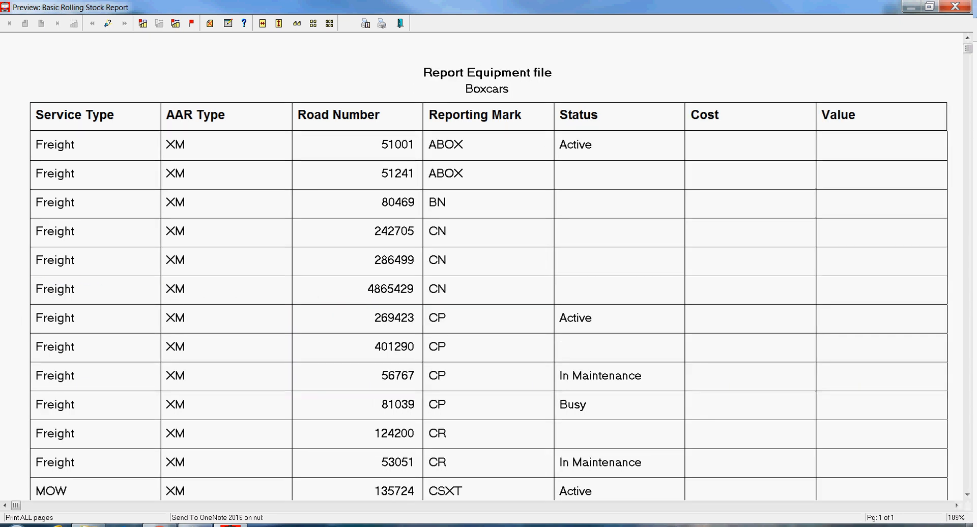
pyautogui.press('+')
pyautogui.press('+')
pyautogui.press('+')
pyautogui.press('+')
pyautogui.press('+')
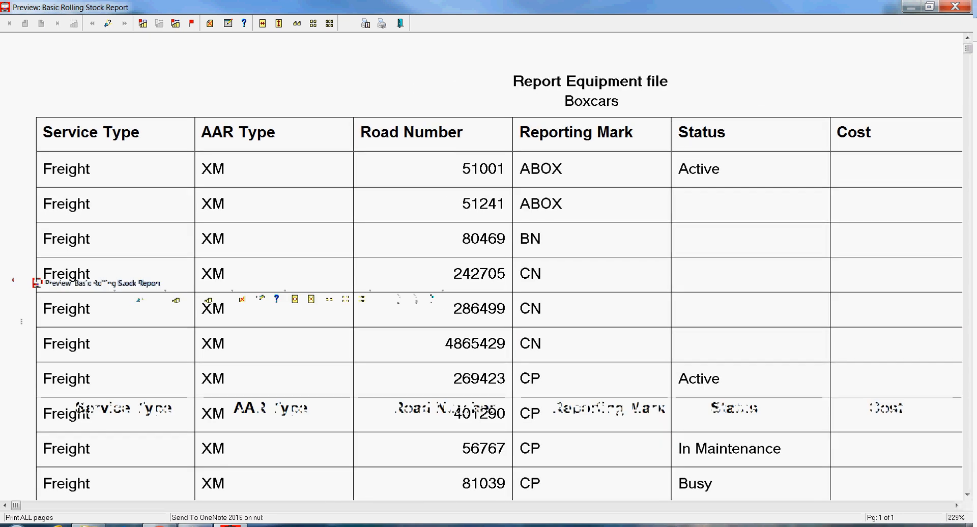
pyautogui.press('+')
pyautogui.press('+')
pyautogui.press('+')
pyautogui.press('+')
pyautogui.press('+')
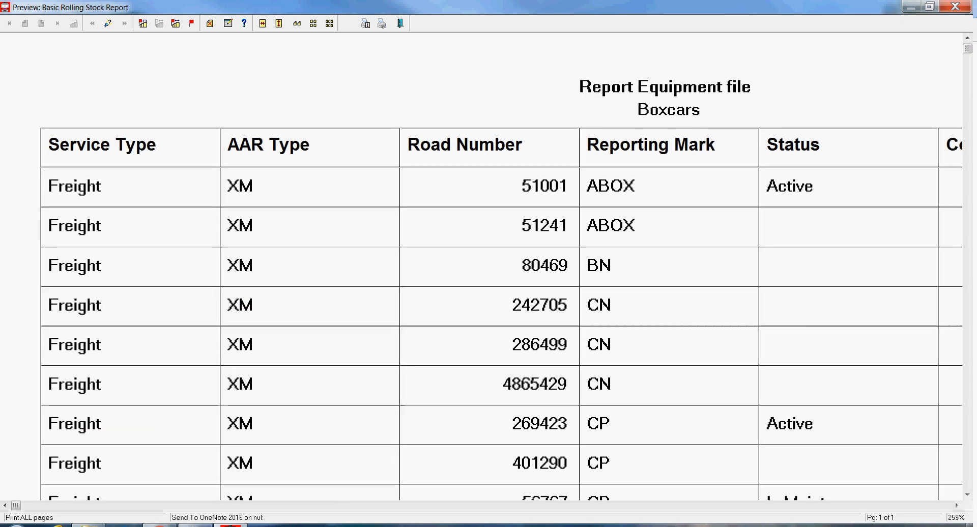
pyautogui.press('-')
pyautogui.press('-')
pyautogui.press('-')
pyautogui.press('-')
pyautogui.press('-')
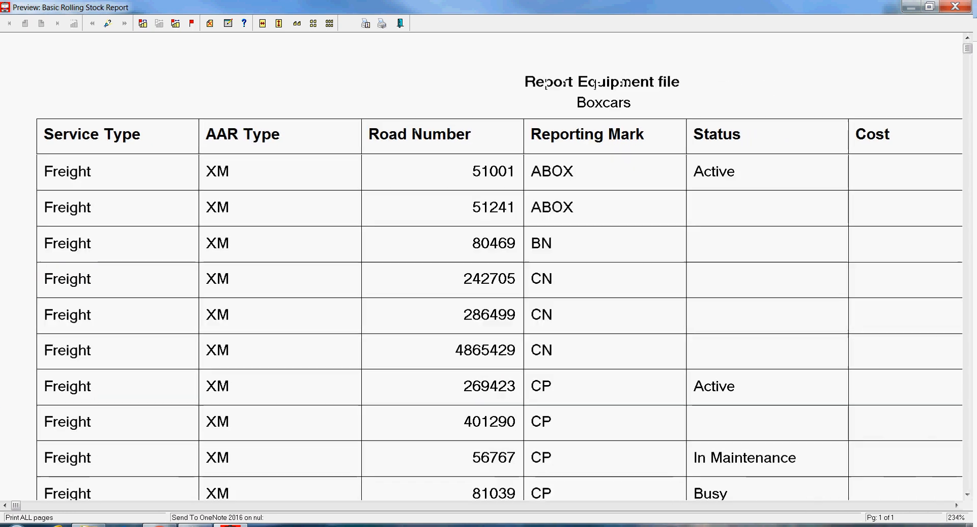
pyautogui.press('-')
pyautogui.press('-')
pyautogui.press('-')
pyautogui.press('-')
pyautogui.press('-')
pyautogui.press('-')
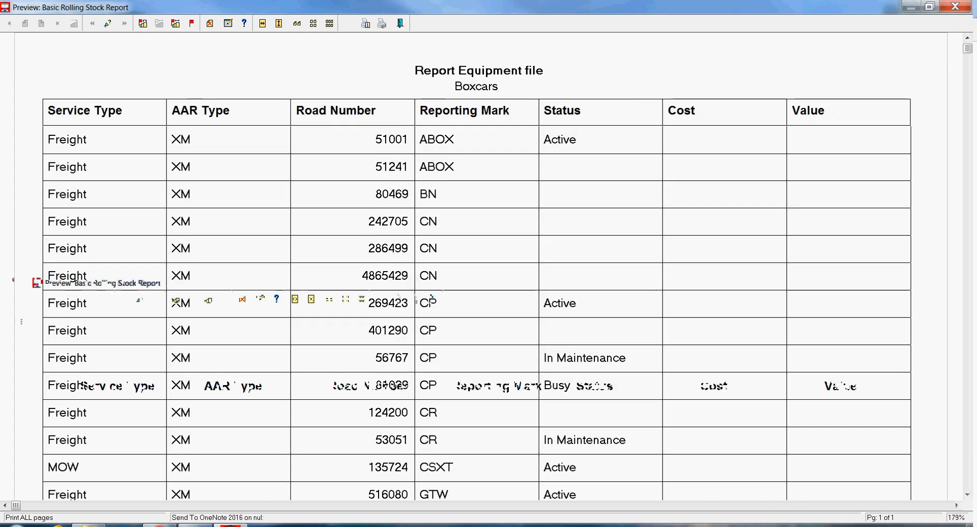
pyautogui.scroll(-7, 480, 266)
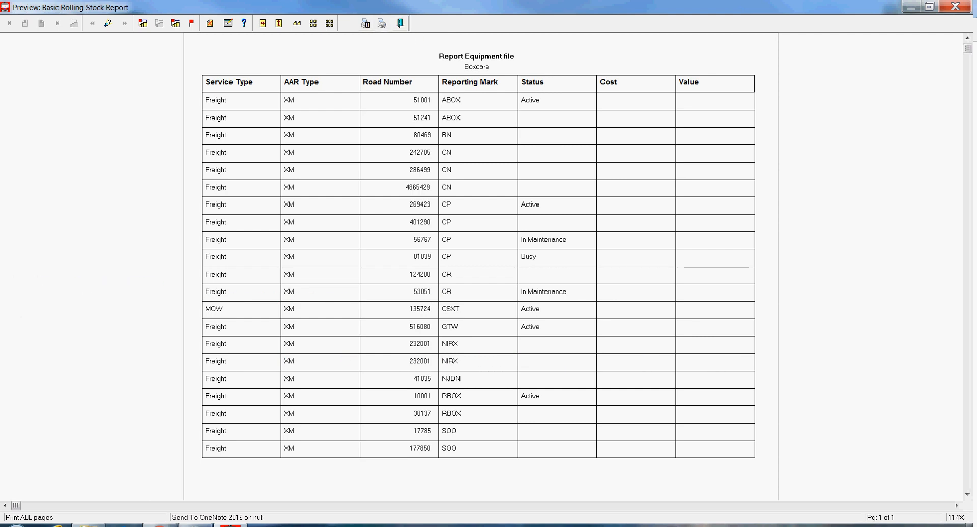
pyautogui.click(400, 23)
pyautogui.click(504, 301)
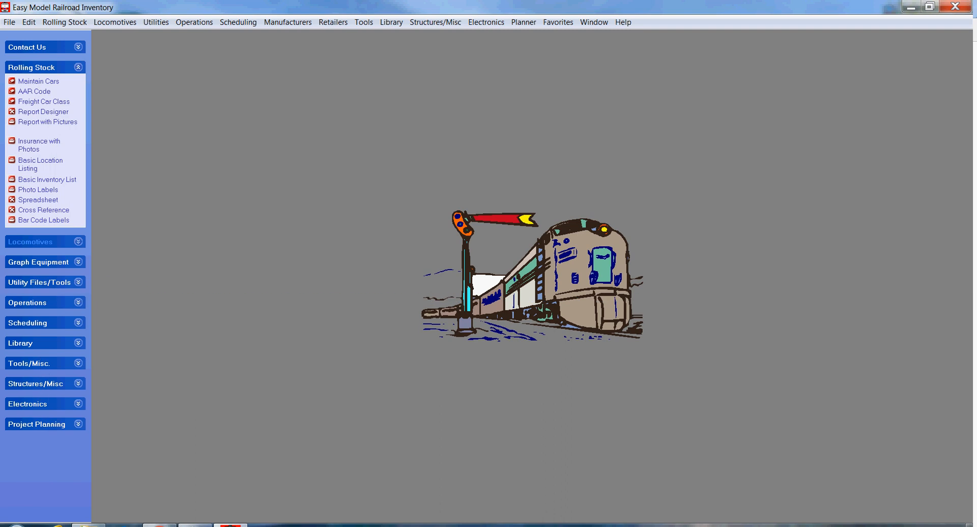
# View the locomotive list and the details of the VIA Rail FP9A locomotive, and close both without changes
pyautogui.click(30, 242)
pyautogui.click(31, 105)
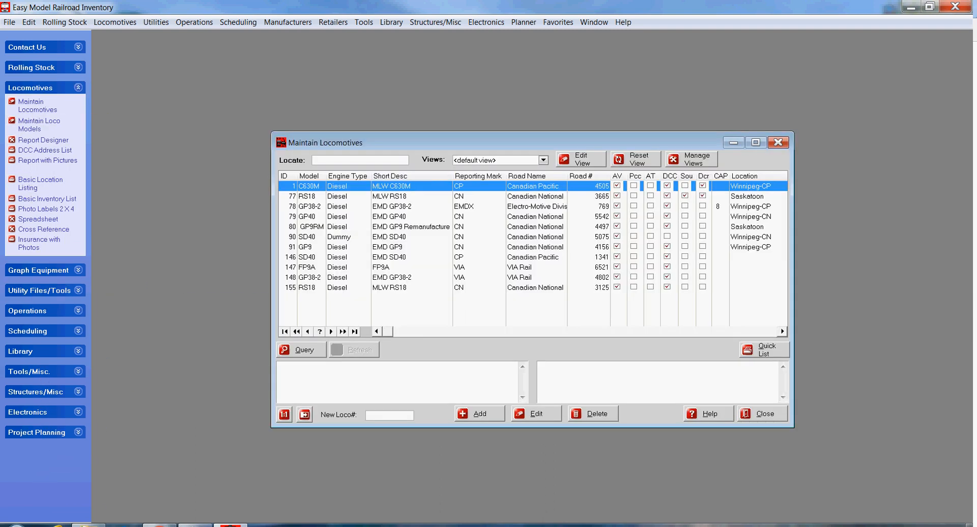
pyautogui.doubleClick(407, 267)
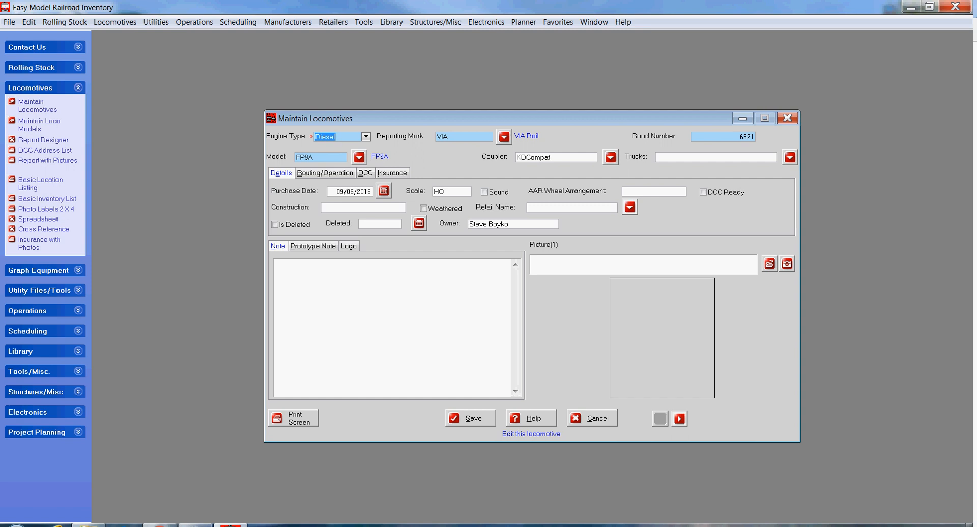
pyautogui.press('Escape')
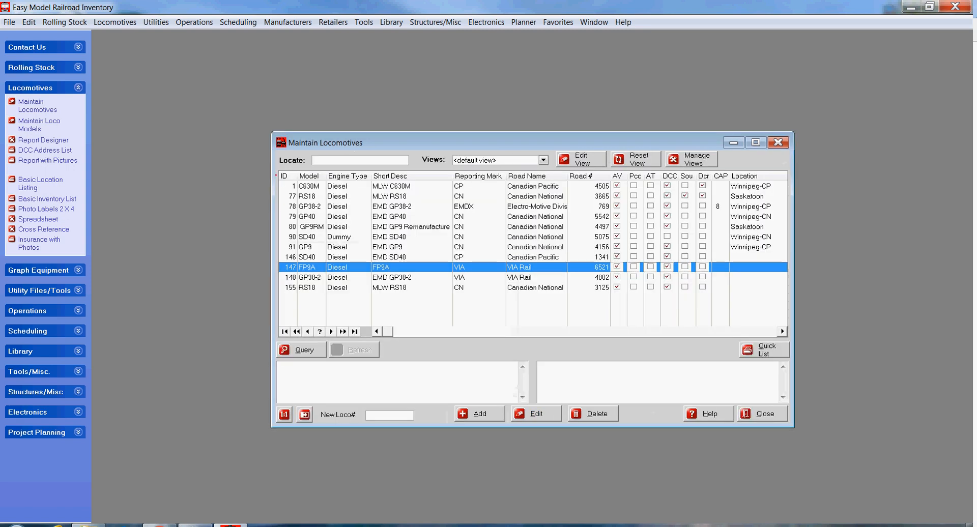
pyautogui.press('Escape')
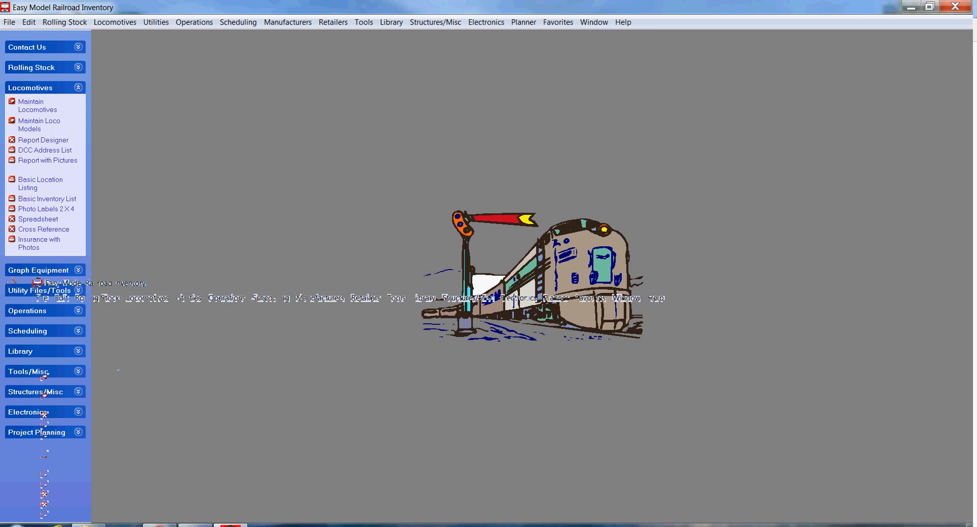
# Open the list of freight cars for car card printing from the Operations functions
pyautogui.click(27, 311)
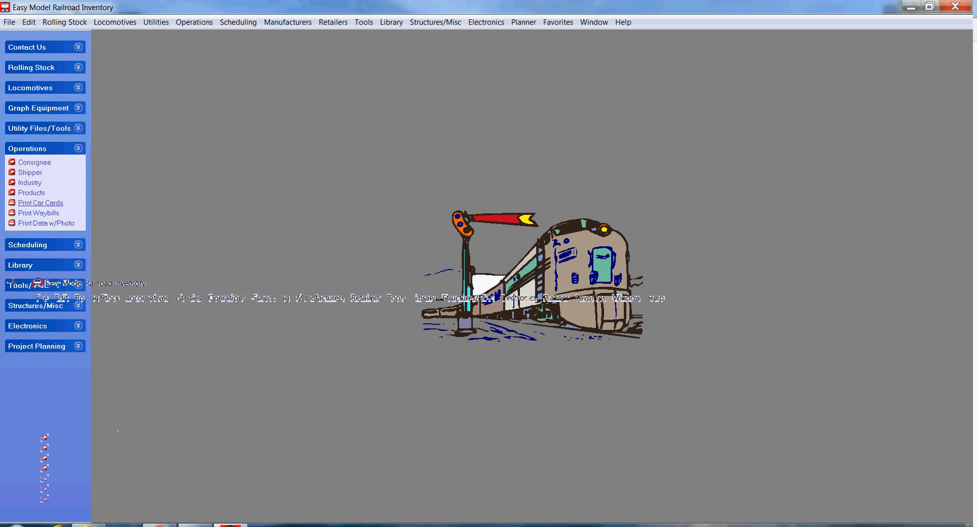
pyautogui.click(41, 203)
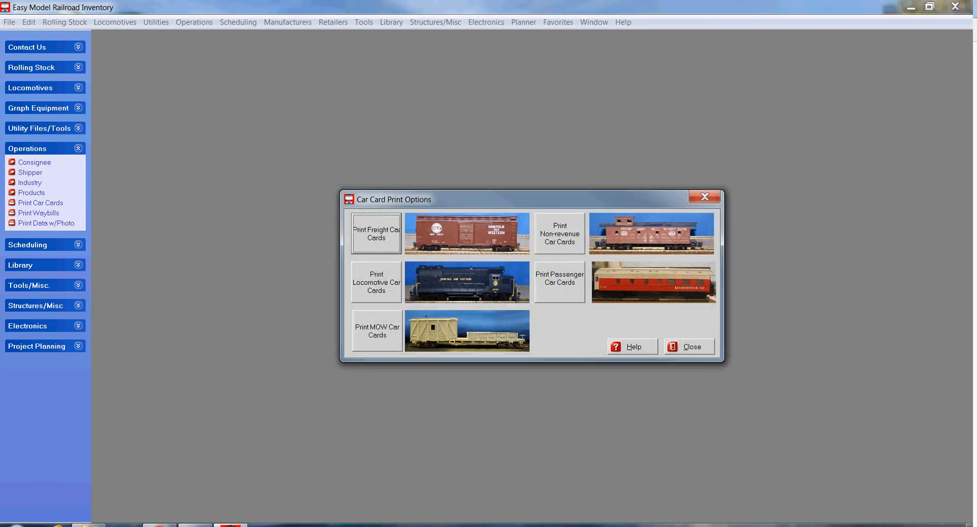
pyautogui.click(376, 233)
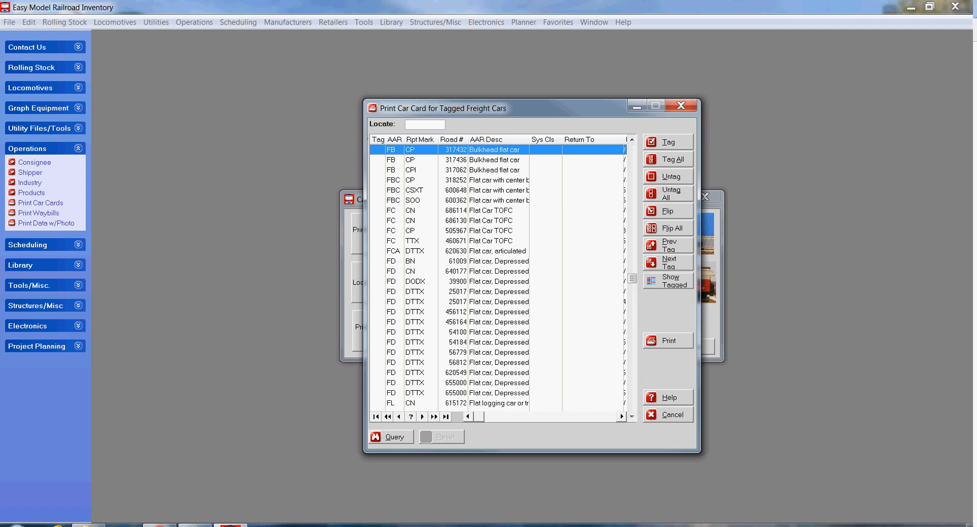
# Show only the tagged freight cars, preview the car card without photo for the BN side dump gondola, and examine the card's sections
pyautogui.click(668, 281)
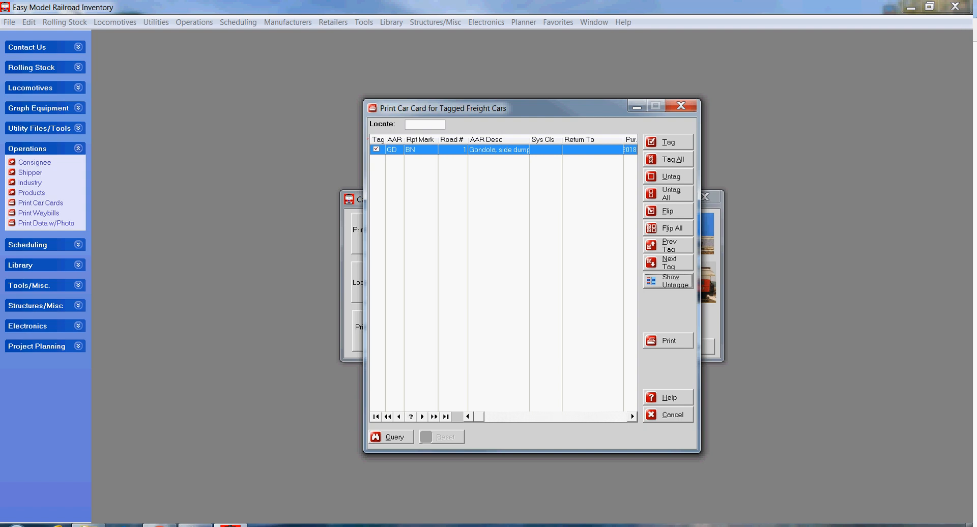
pyautogui.click(669, 341)
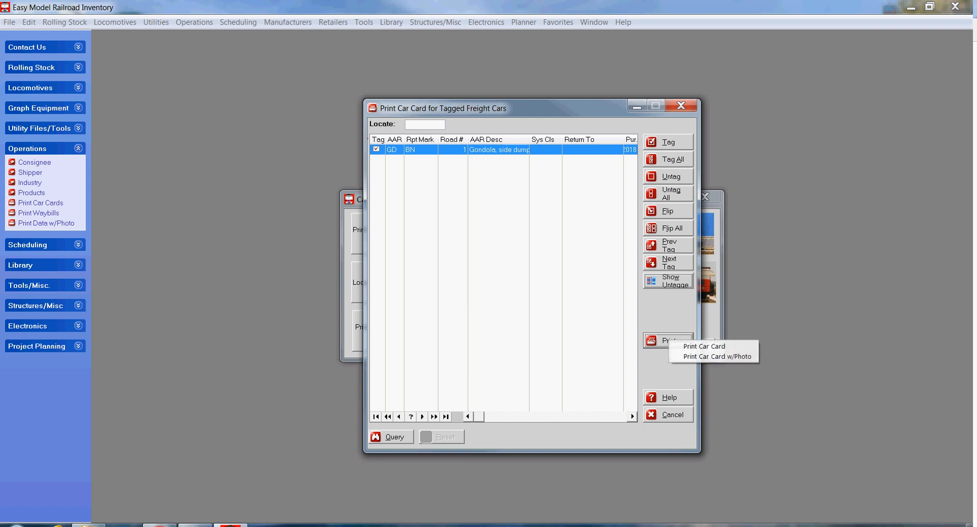
pyautogui.click(707, 346)
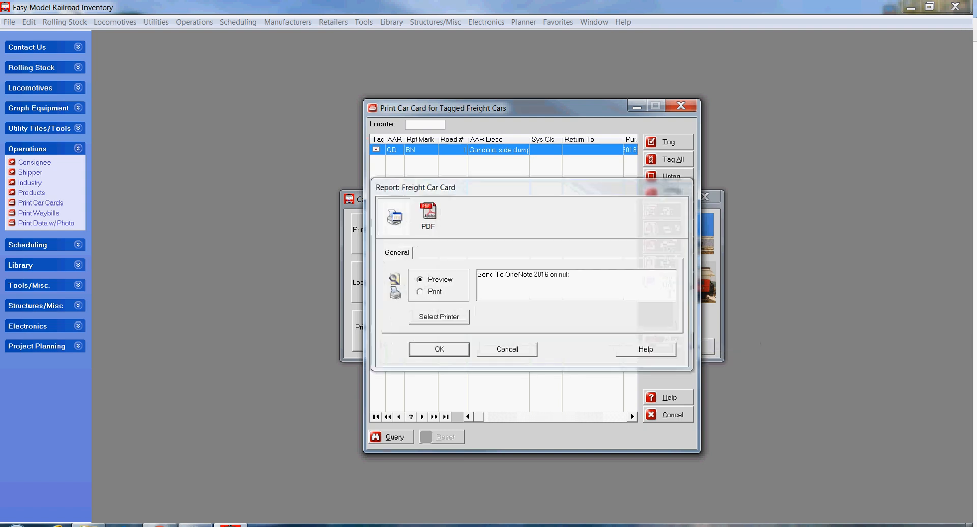
pyautogui.press('Return')
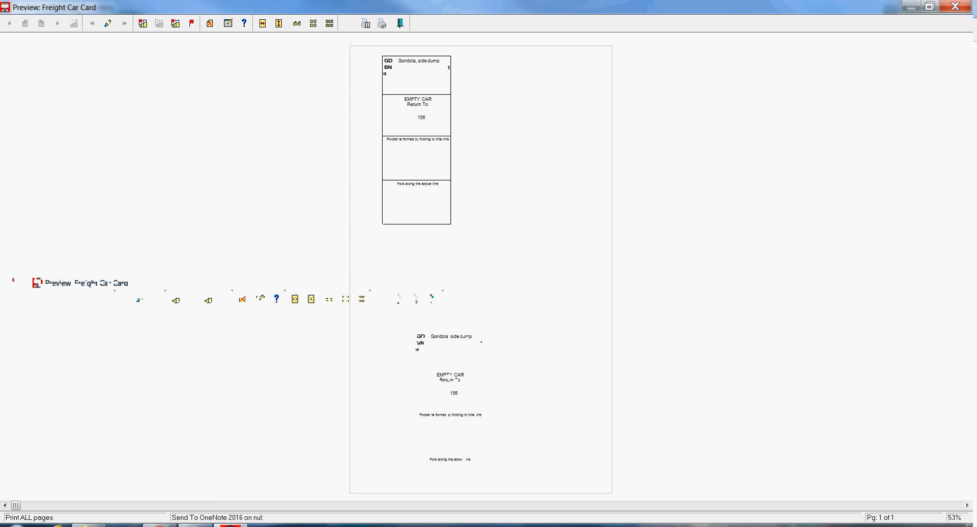
pyautogui.scroll(1, 480, 270)
pyautogui.scroll(11, 481, 270)
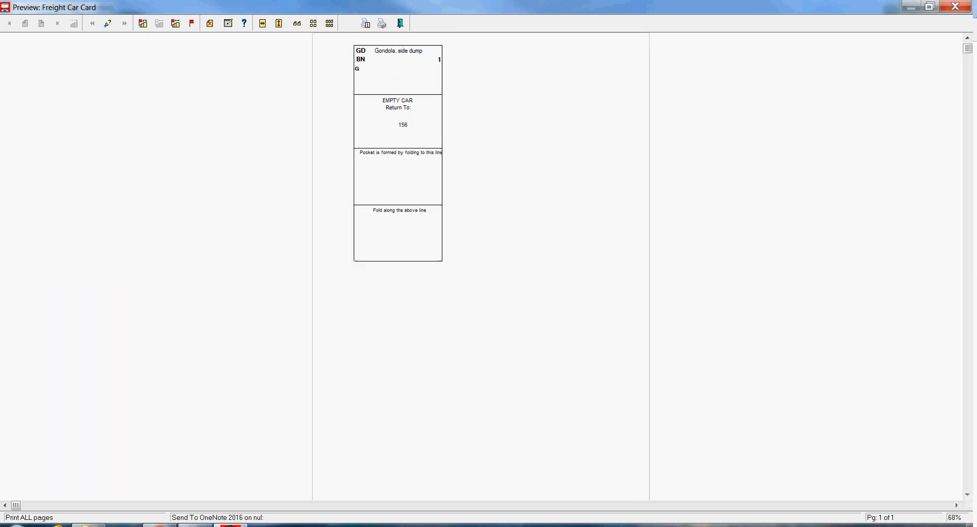
pyautogui.scroll(2, 480, 270)
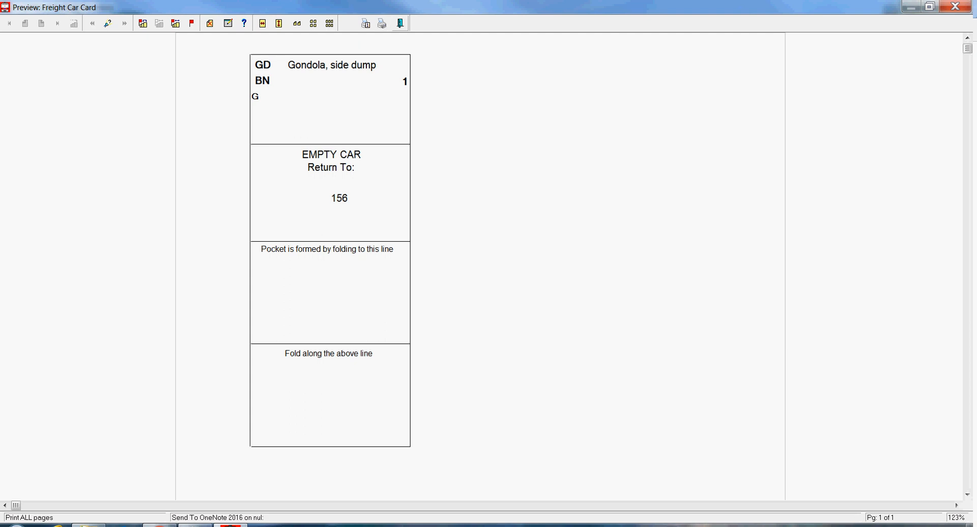
# Close the car card preview without printing, leave the car card windows, and show the Contact Us options
pyautogui.click(401, 24)
pyautogui.press('Return')
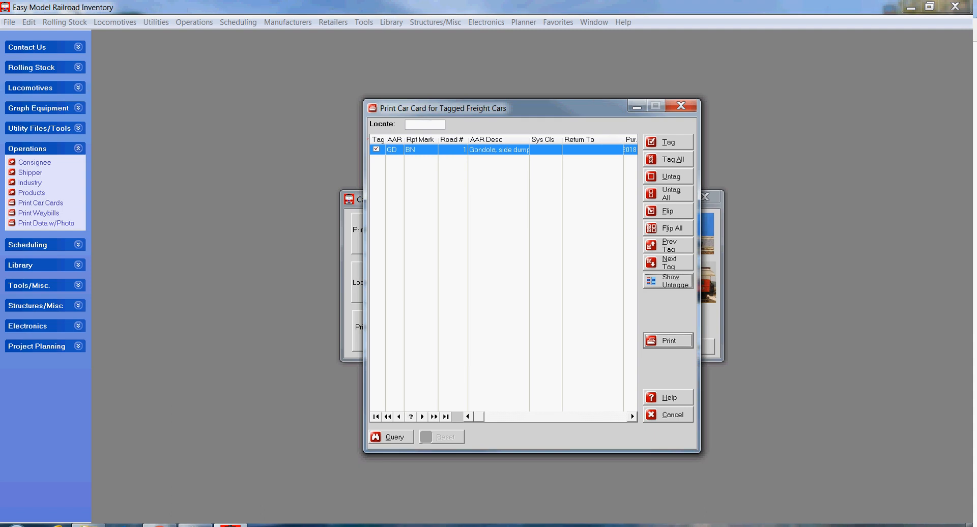
pyautogui.press('Escape')
pyautogui.press('Escape')
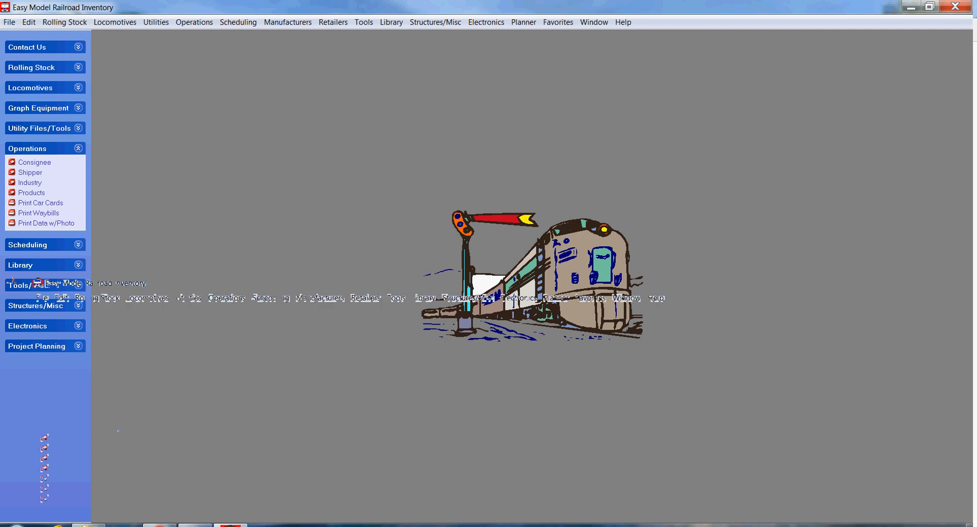
pyautogui.click(45, 47)
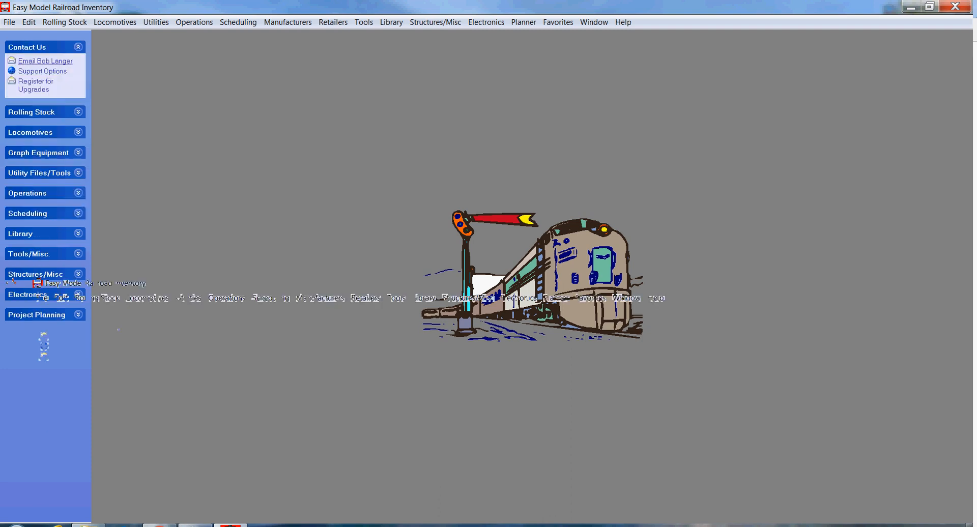